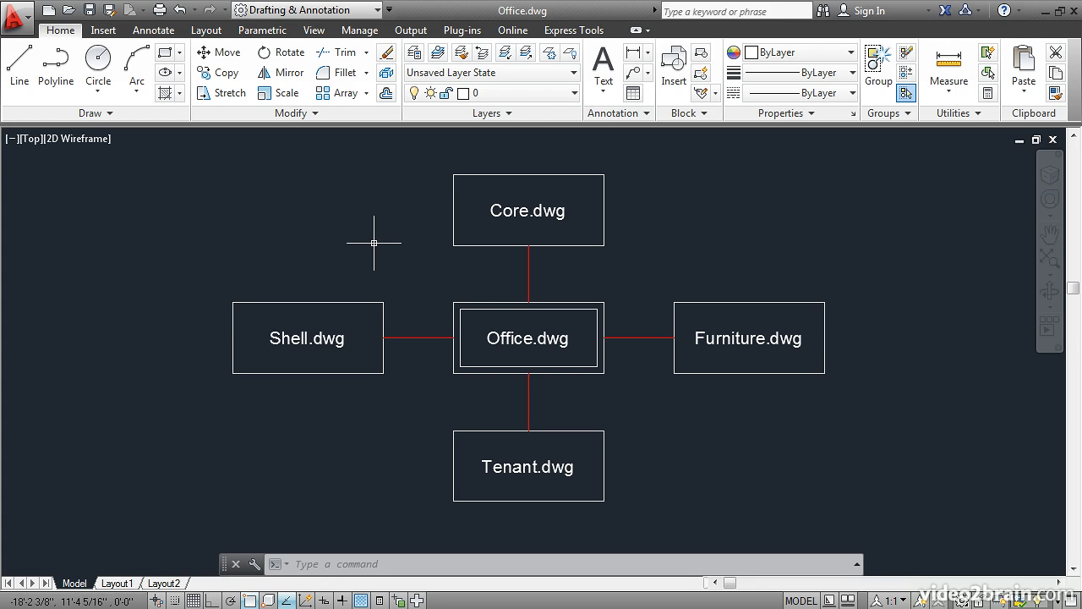
Show the external references list and choose the Shell drawing as the DWG reference to attach.
left_click(314, 32)
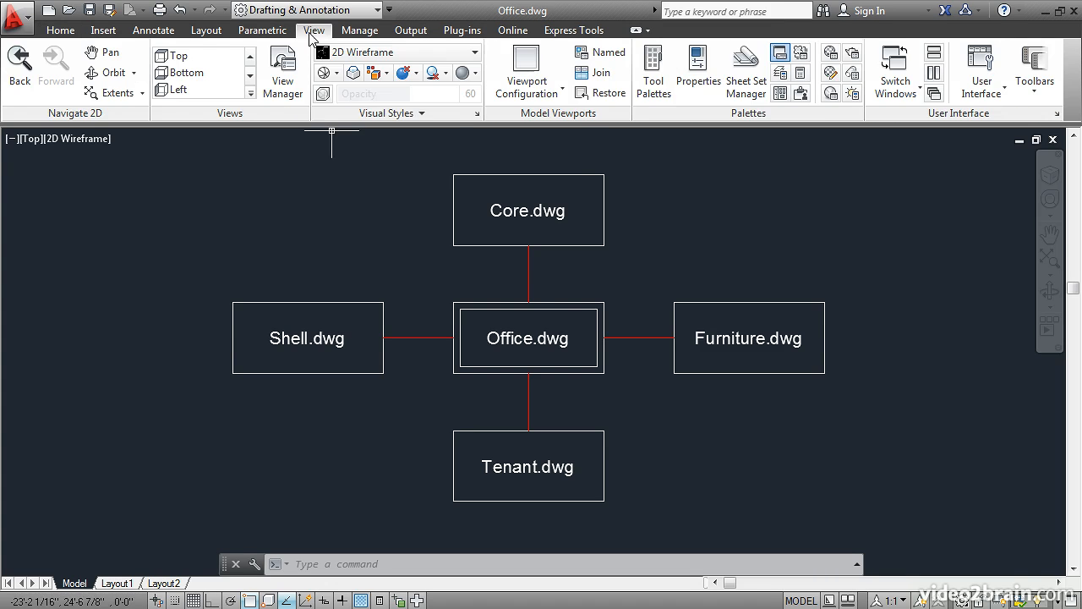
left_click(798, 95)
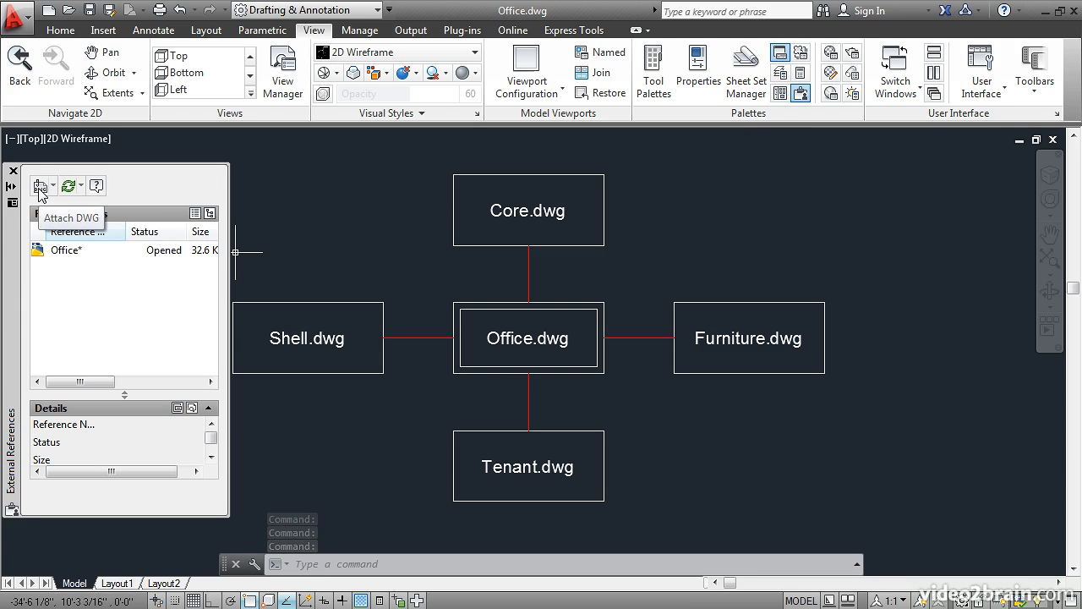
left_click(39, 187)
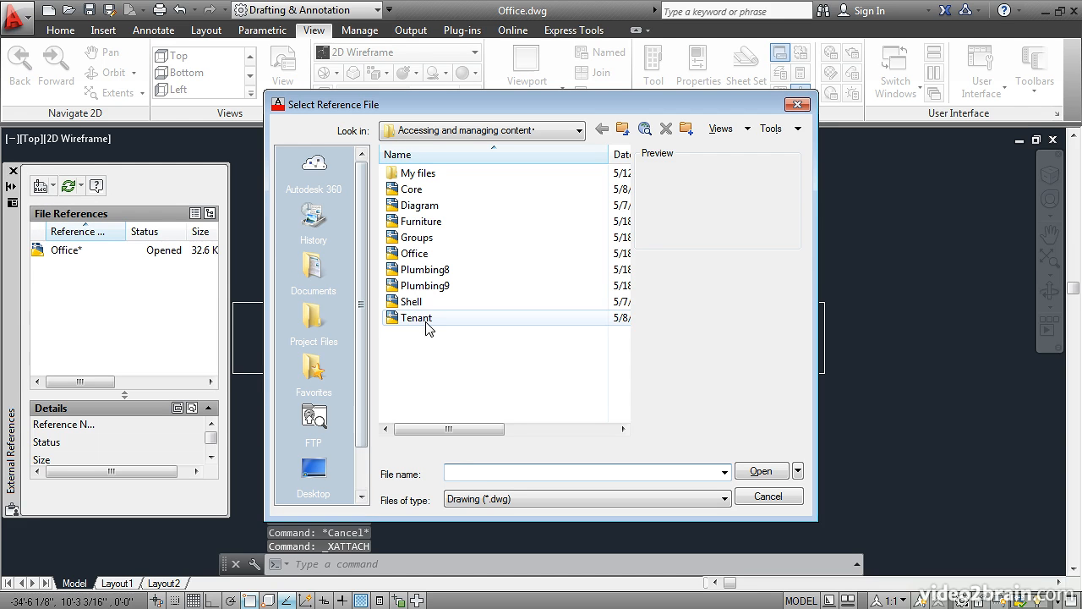
left_click(411, 302)
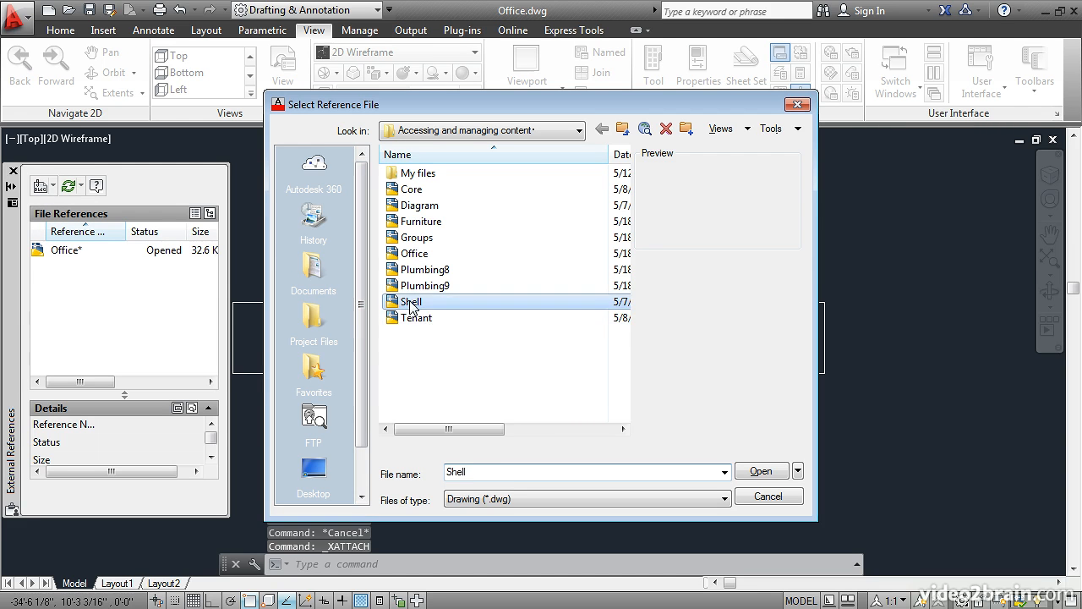
left_click(759, 471)
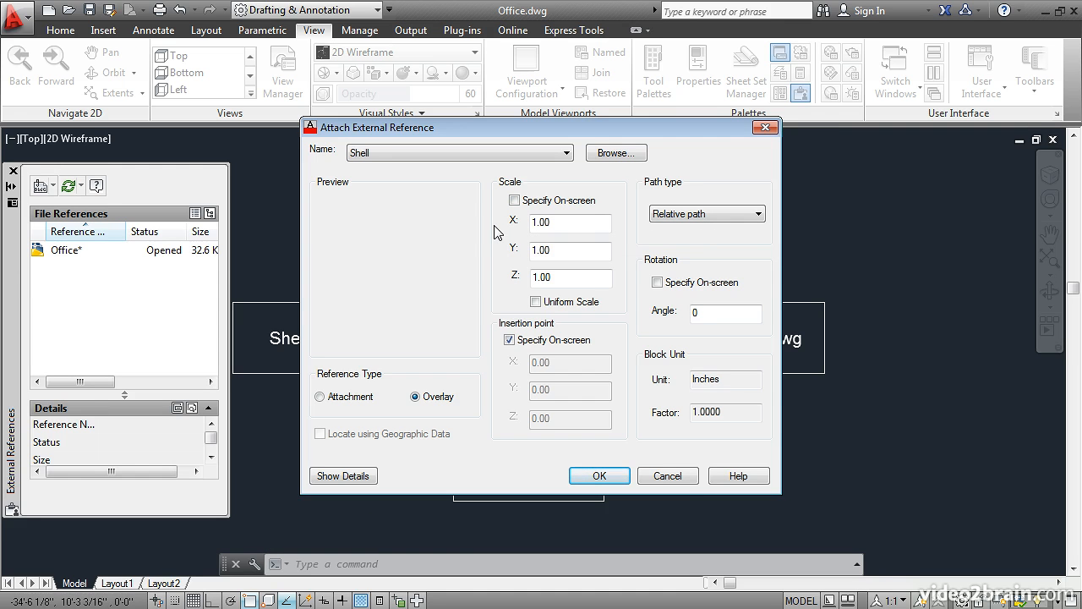
Attach Shell as an Attachment type reference with insertion point 0,0,0 and the path type set to No path.
left_click(509, 340)
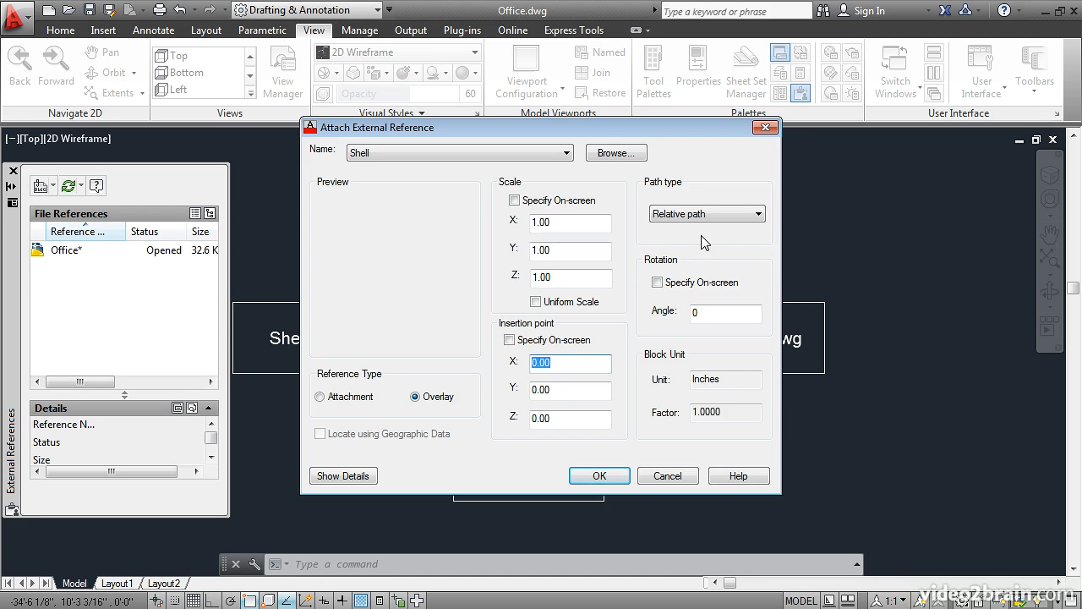
left_click(733, 214)
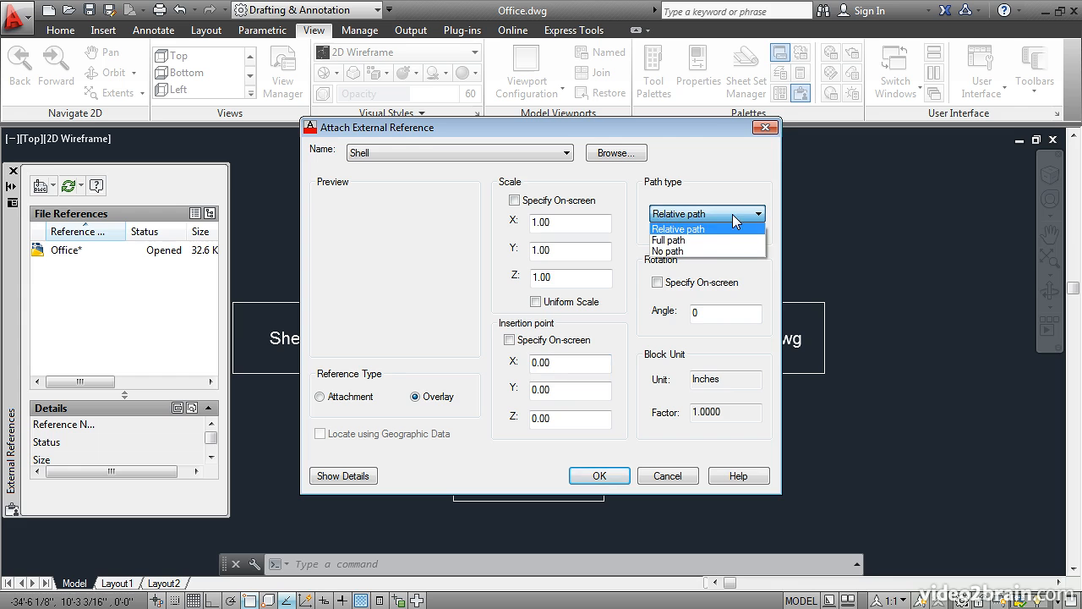
left_click(706, 250)
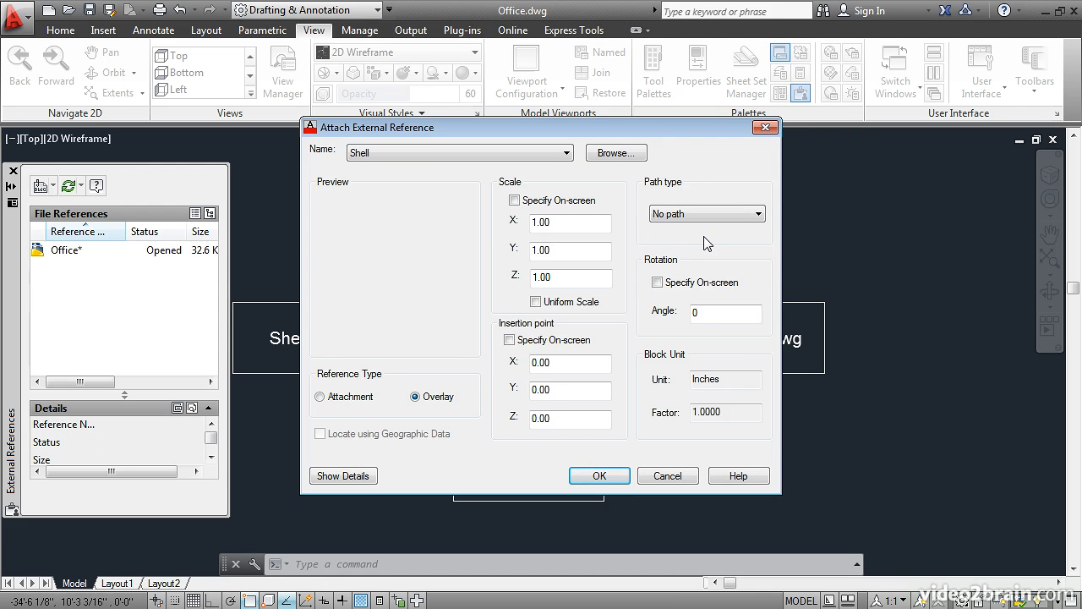
left_click(320, 397)
left_click(597, 477)
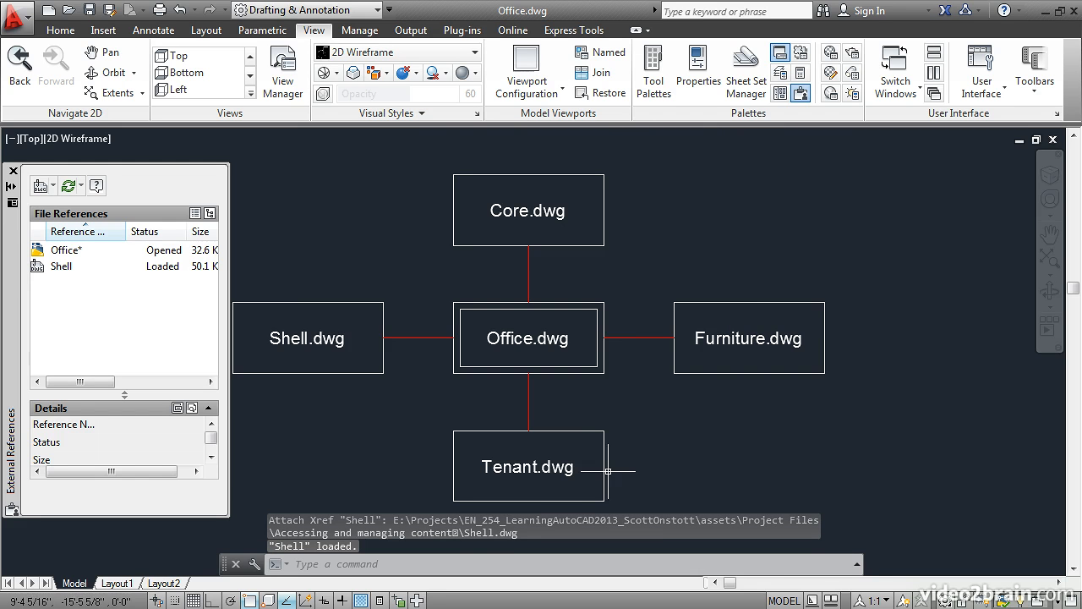
Erase the whole file diagram of labelled boxes and connecting lines inside the Shell reference.
middle_click(628, 393)
middle_click(628, 393)
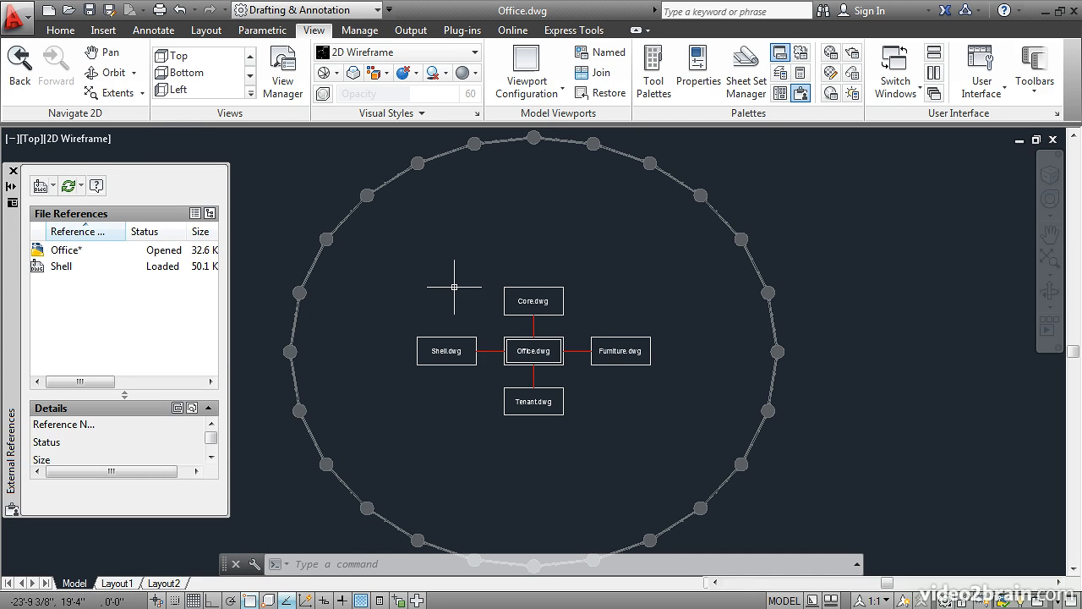
left_click(53, 34)
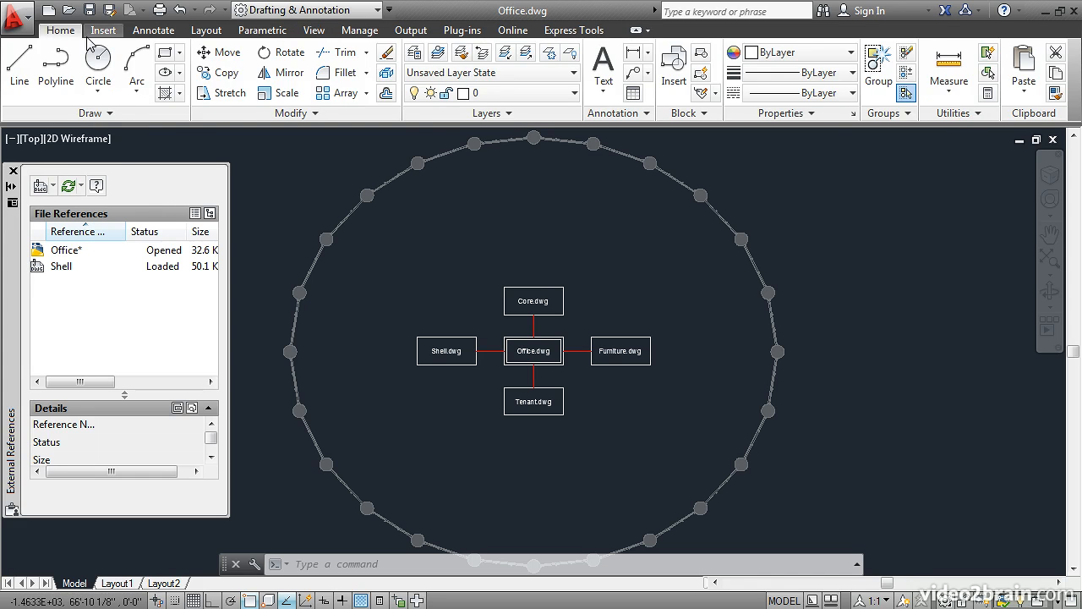
left_click(386, 52)
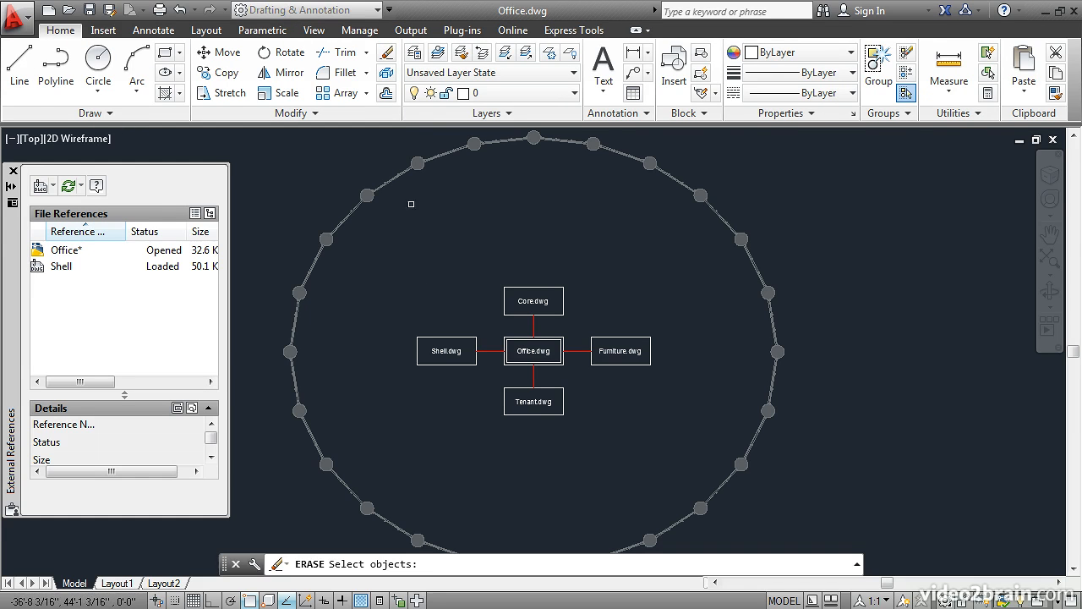
left_click(401, 254)
left_click(685, 441)
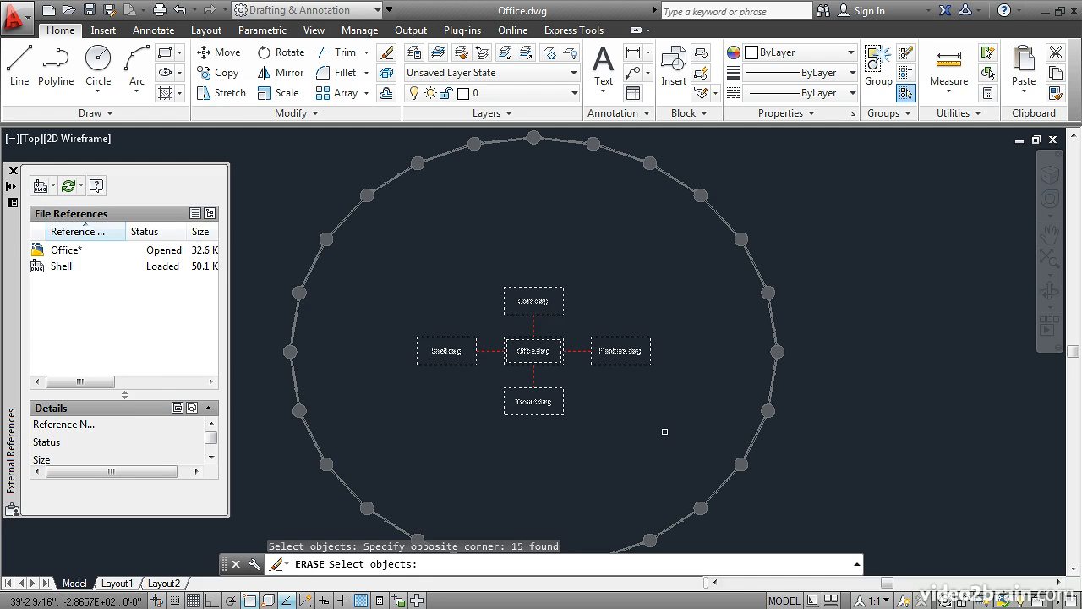
key("Return")
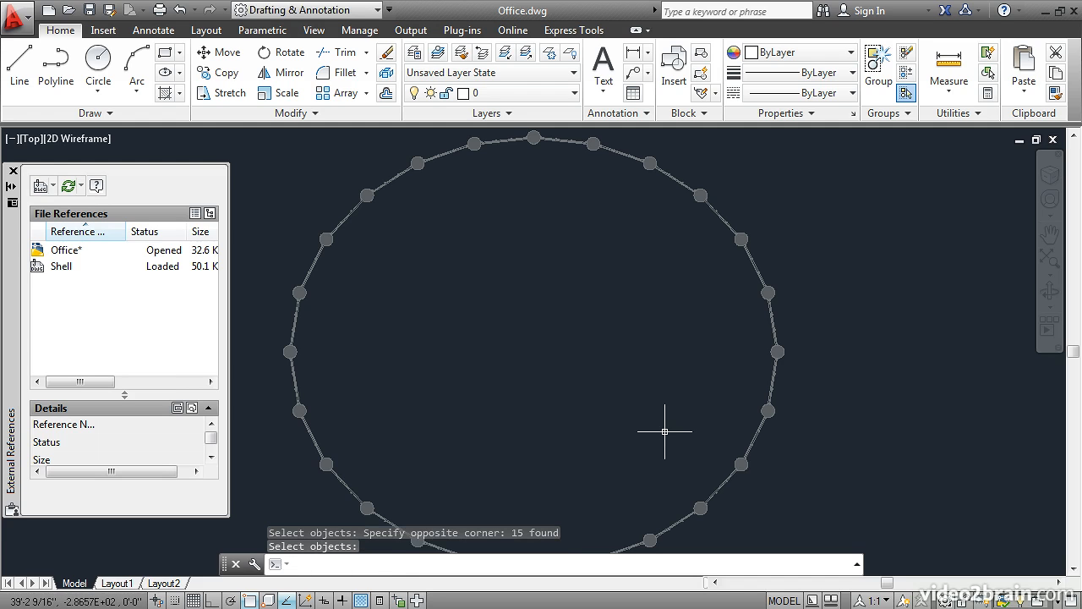
Attach the Core drawing as an Attachment reference at 0,0,0 with no path, and check its selection as a single object.
left_click(39, 189)
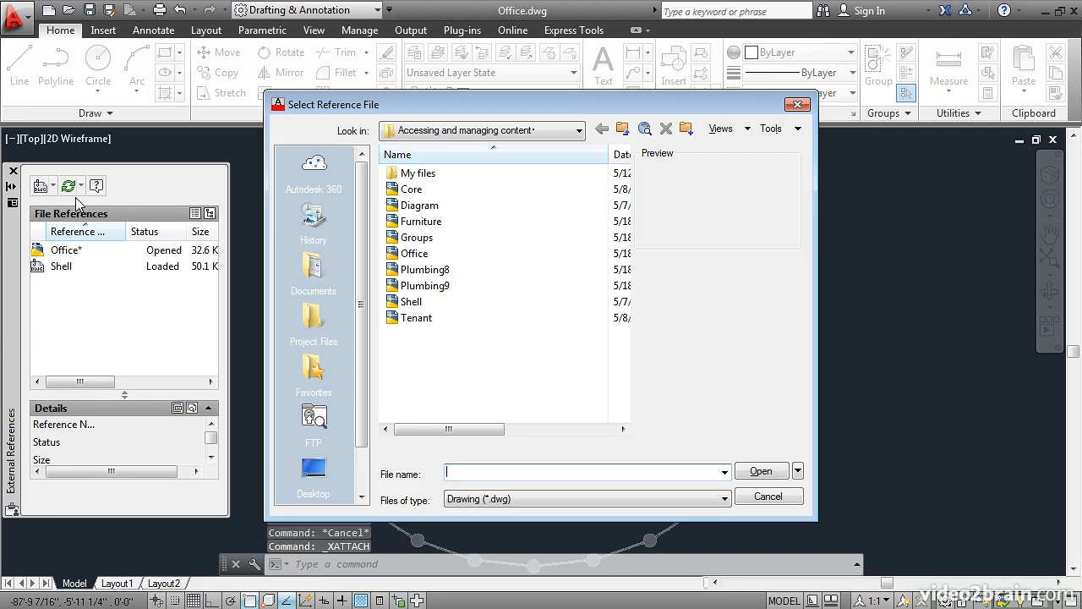
left_click(412, 190)
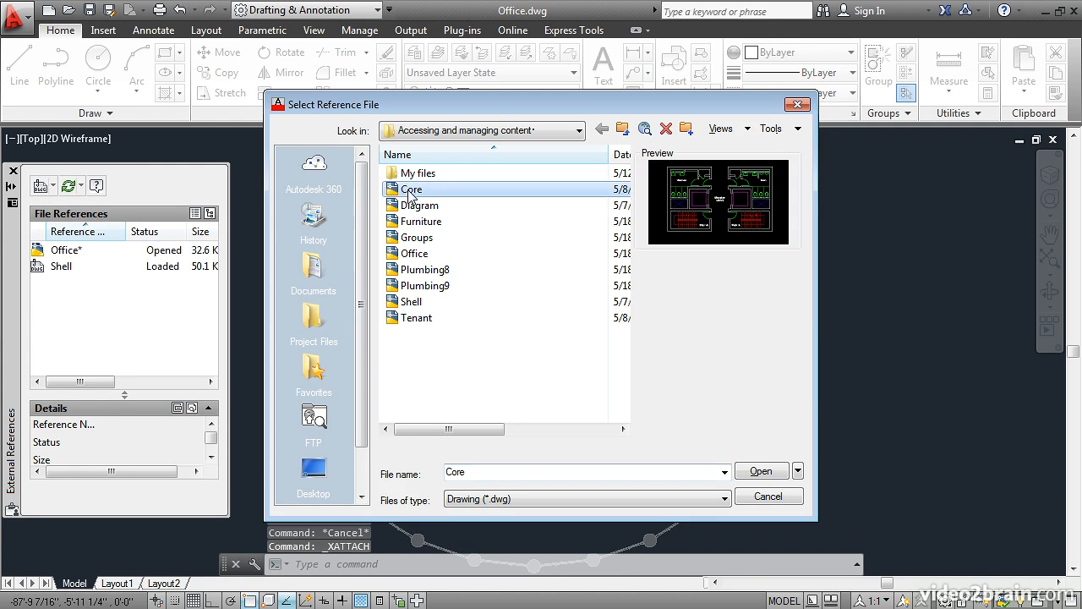
left_click(759, 473)
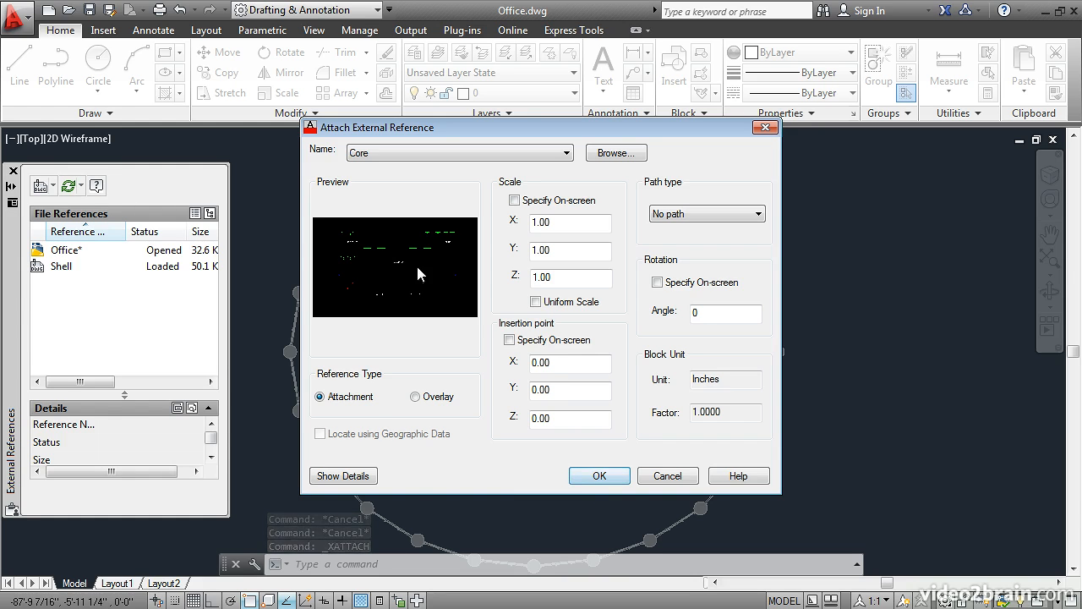
left_click(602, 475)
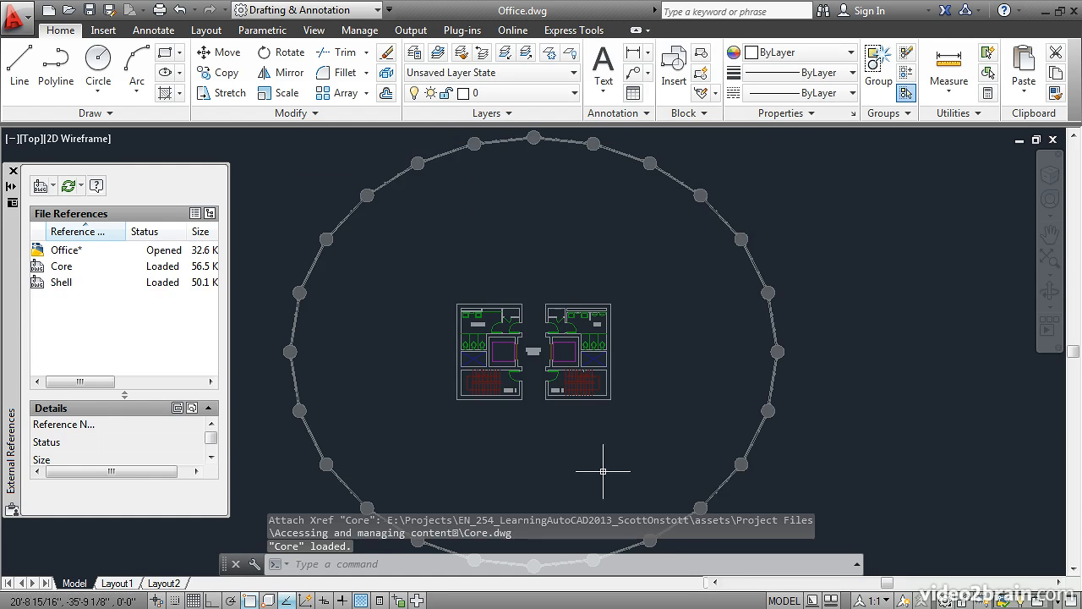
left_click(586, 368)
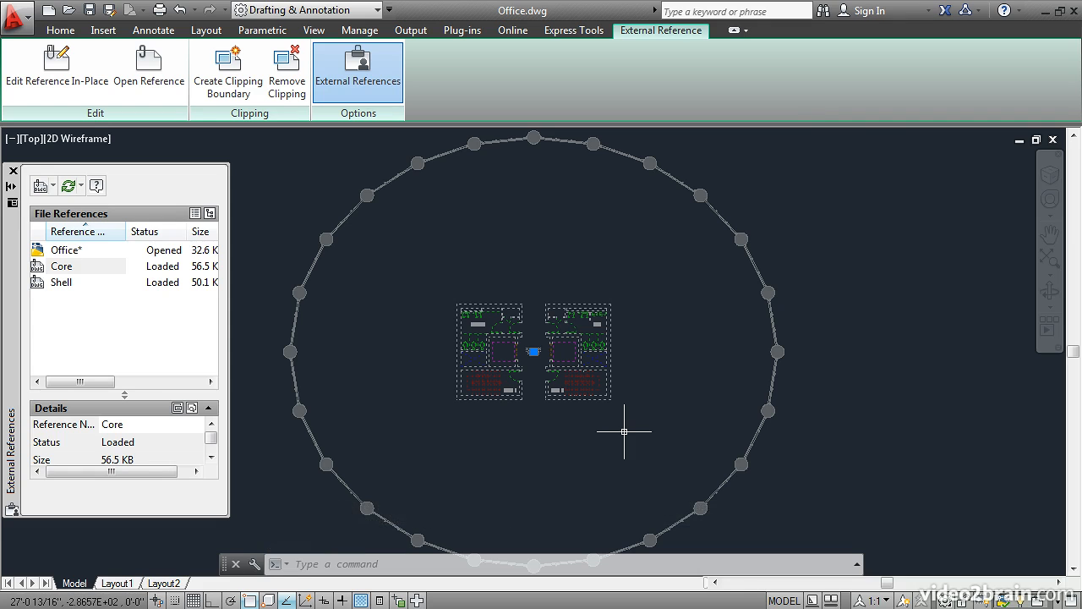
key("Escape")
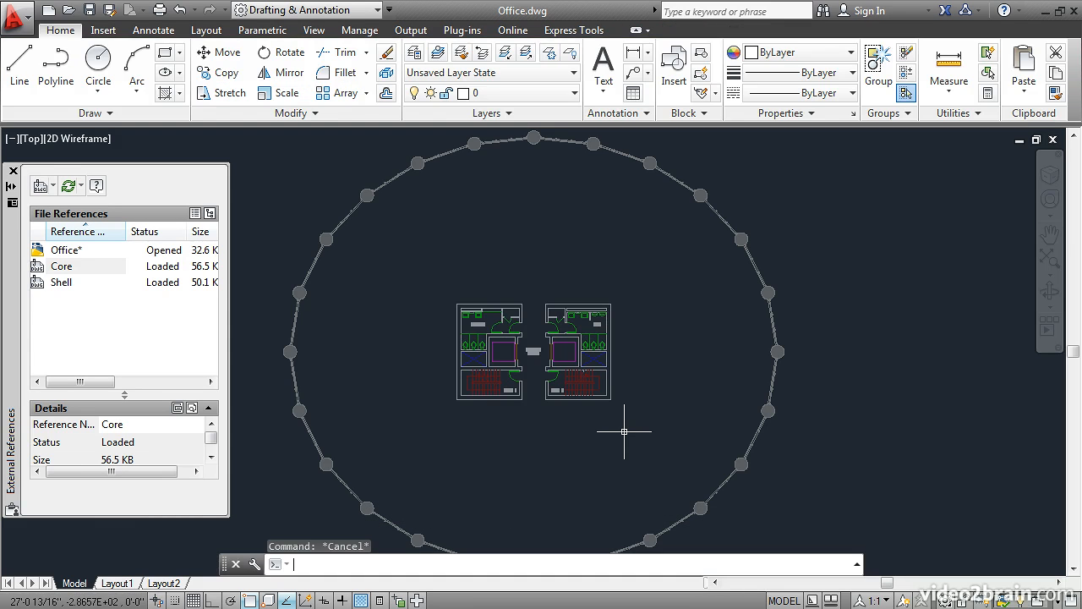
Attach the Tenant drawing as an Attachment reference at 0,0,0 with scale 1.00 and no path.
left_click(40, 186)
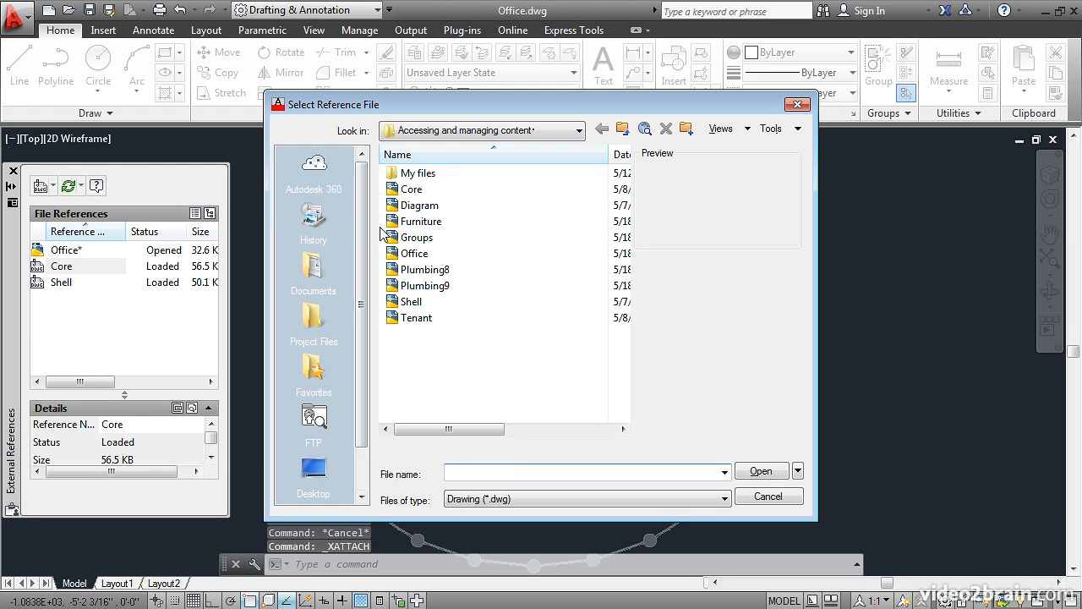
left_click(421, 318)
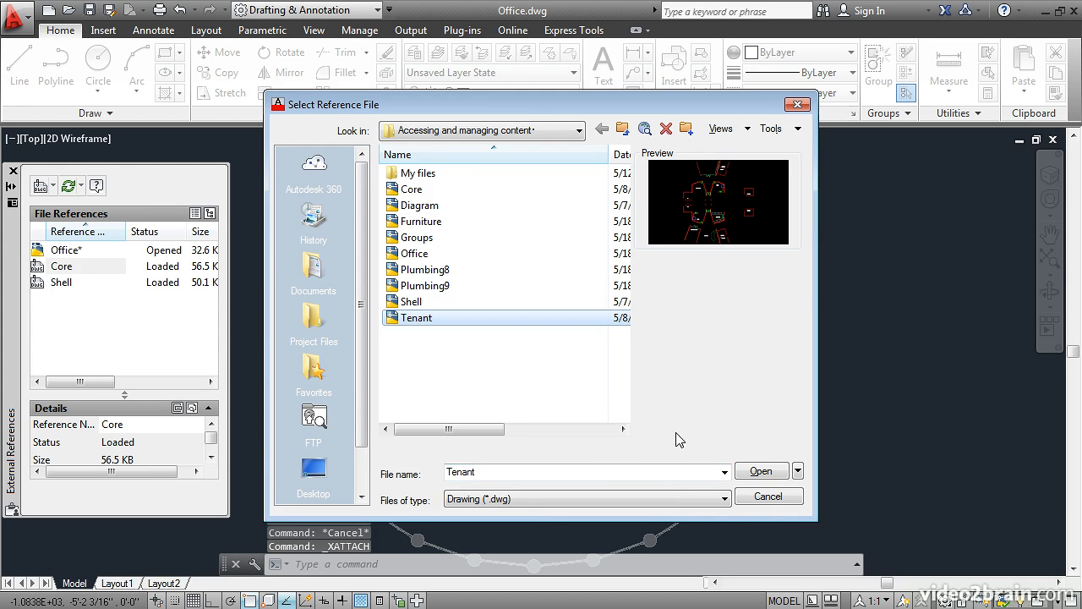
left_click(755, 472)
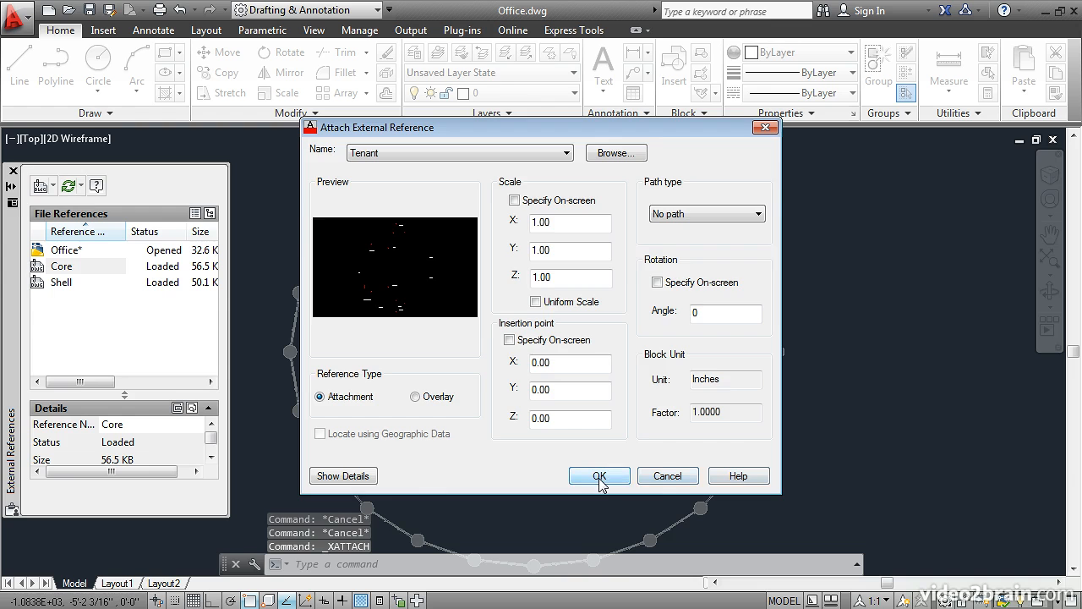
left_click(599, 476)
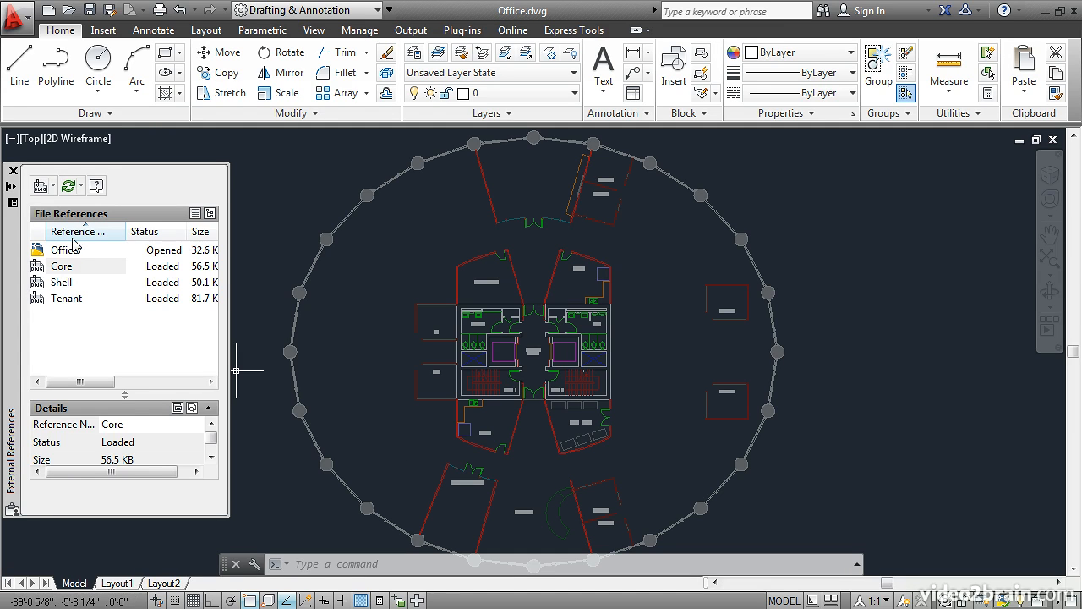
Attach the Furniture drawing as an Attachment reference at 0,0,0 with scale 1.00 and no path.
left_click(40, 187)
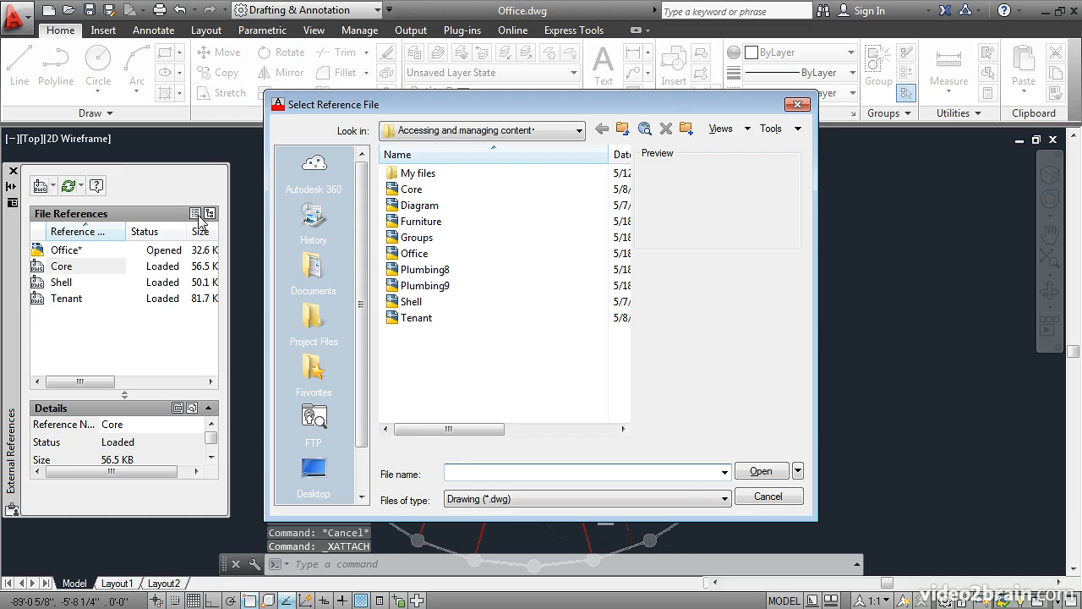
left_click(405, 219)
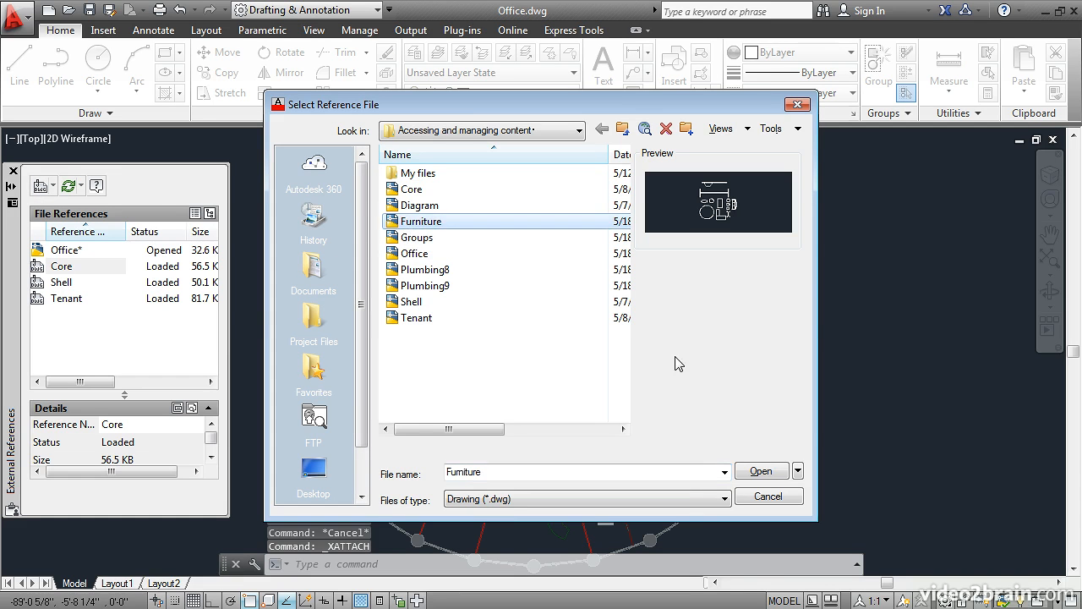
left_click(759, 472)
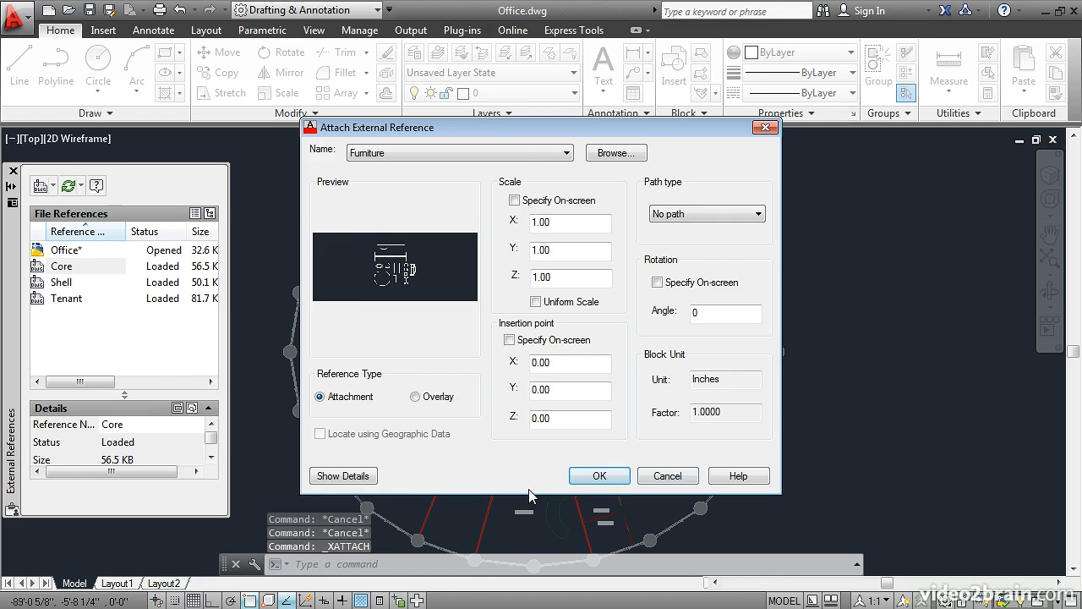
left_click(599, 477)
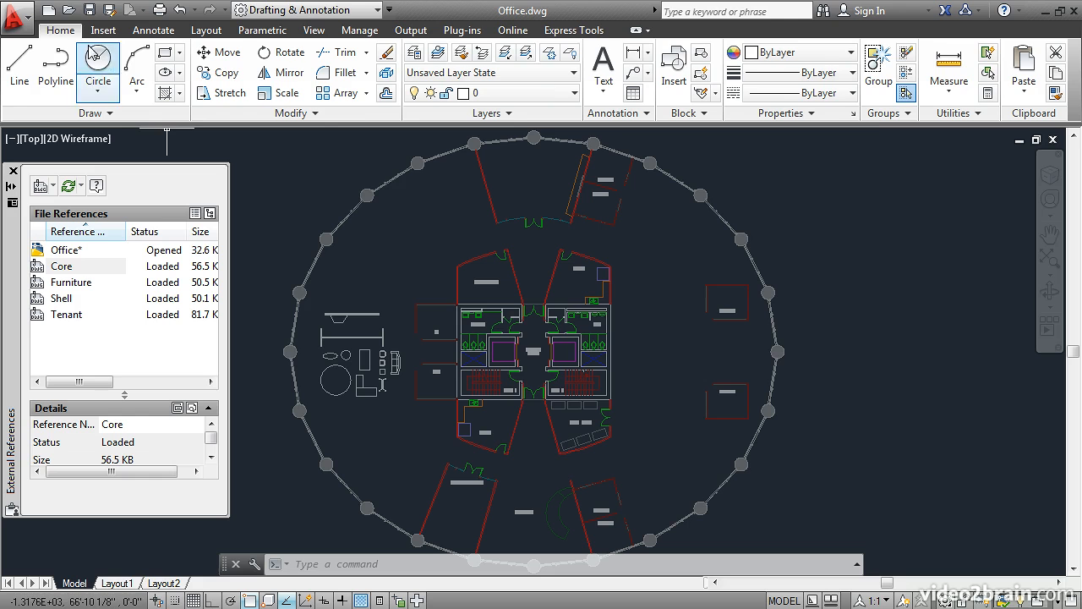
Open the Furniture drawing from the Accessing and managing content folder.
left_click(69, 15)
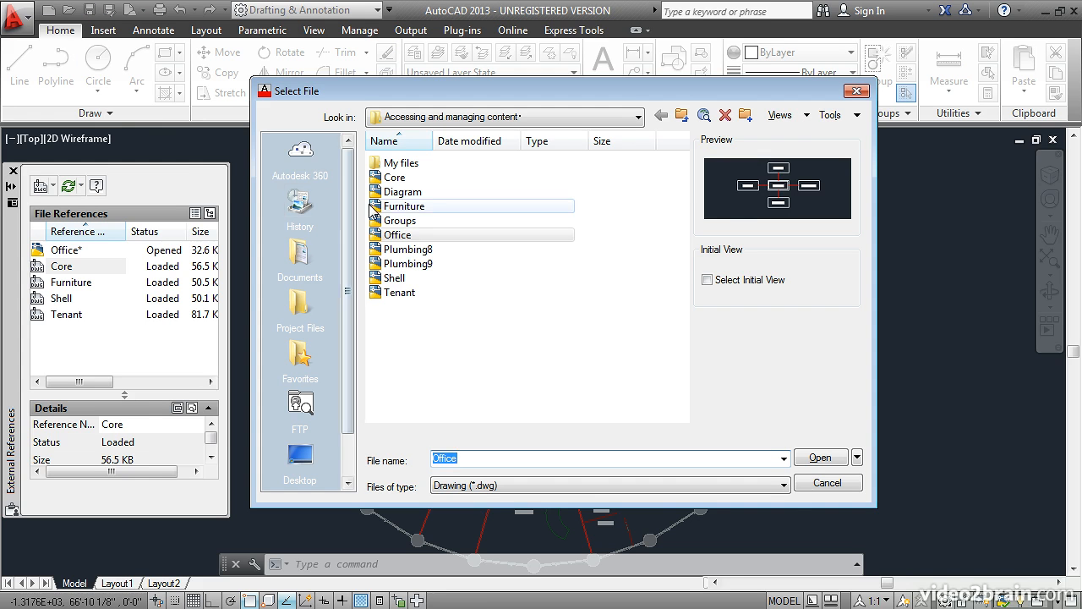
left_click(404, 205)
left_click(821, 458)
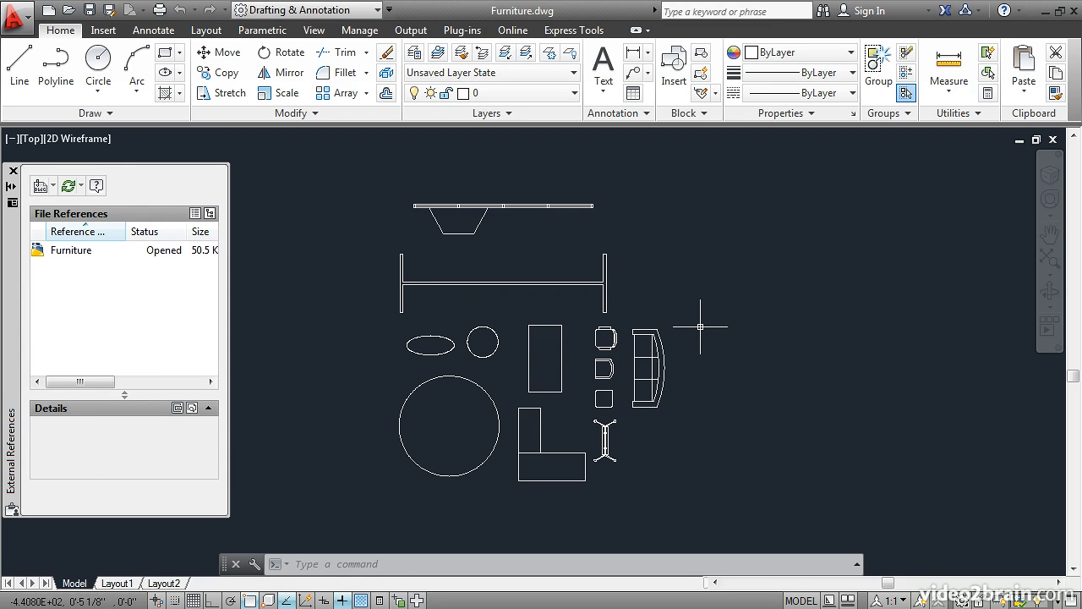
Open the Diagram drawing and examine the attachment and overlay links around Office.dwg and Furniture.dwg.
left_click(69, 11)
left_click(402, 193)
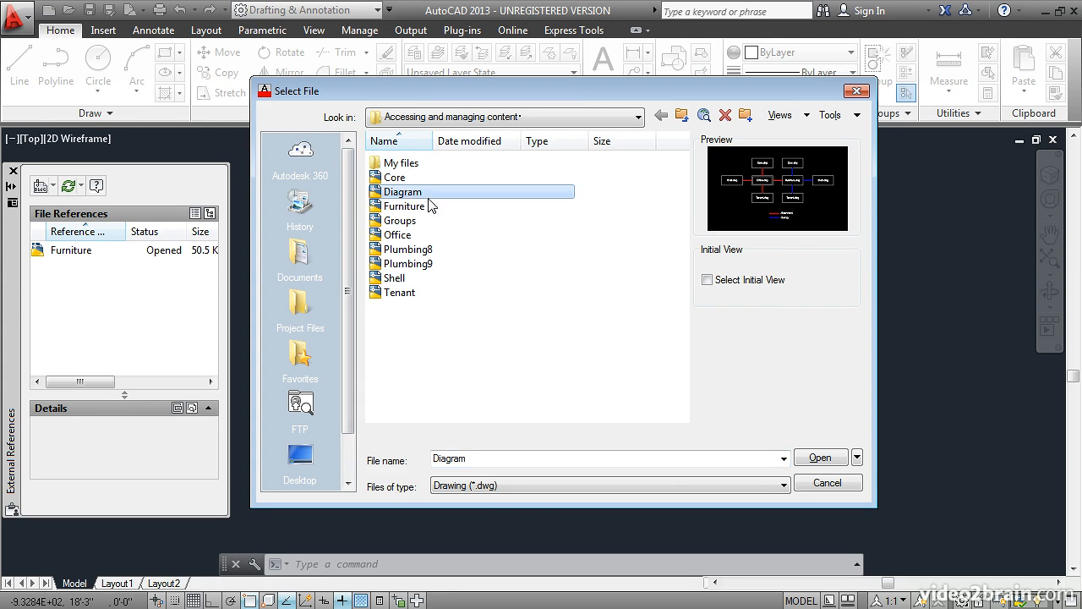
left_click(828, 462)
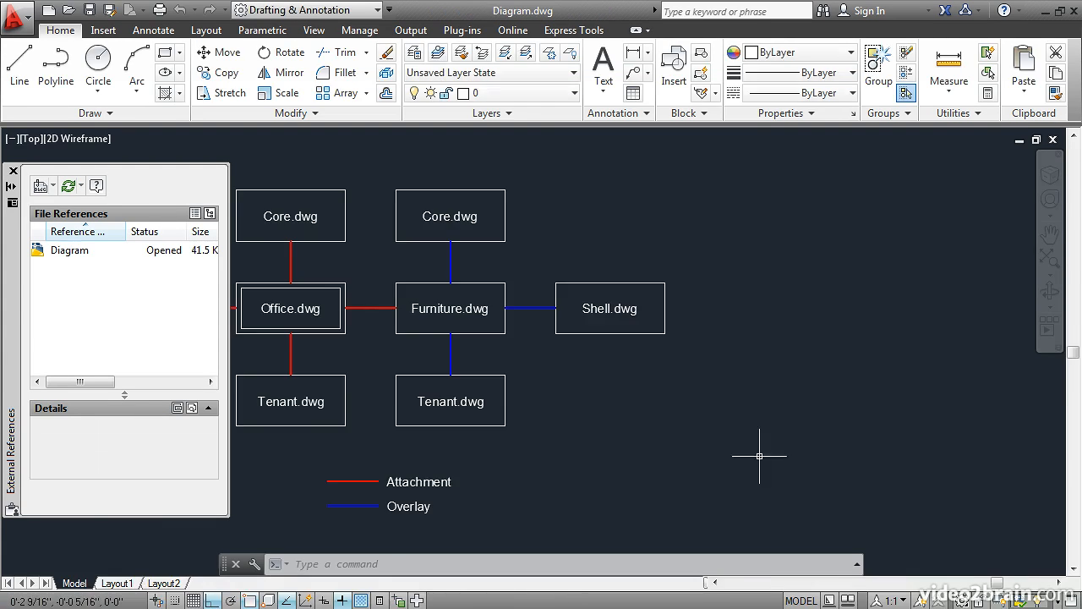
middle_click_drag(381, 357, 571, 363)
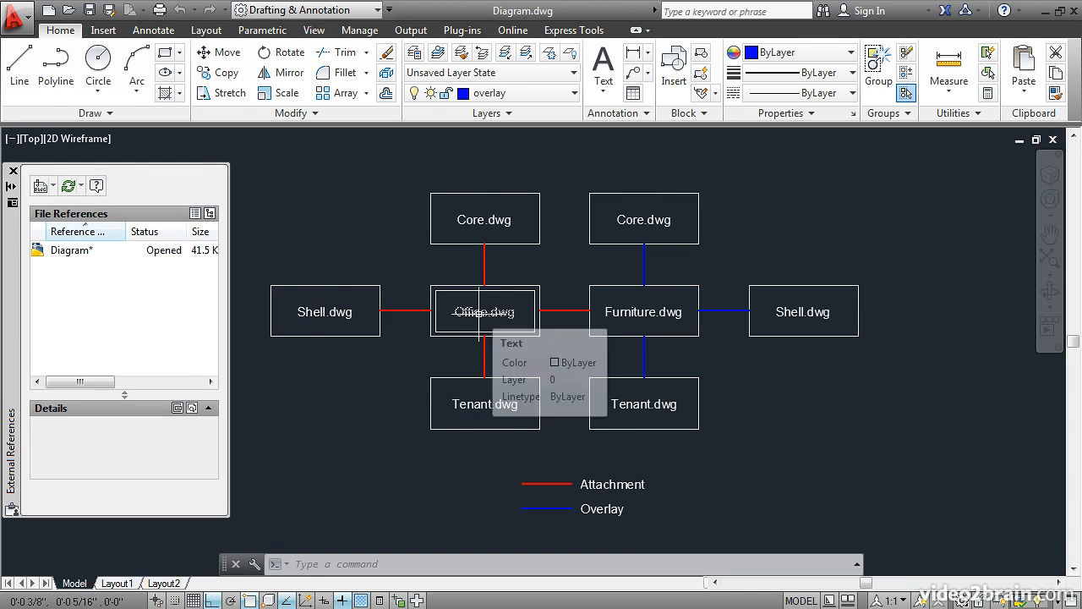
mouse_move(652, 329)
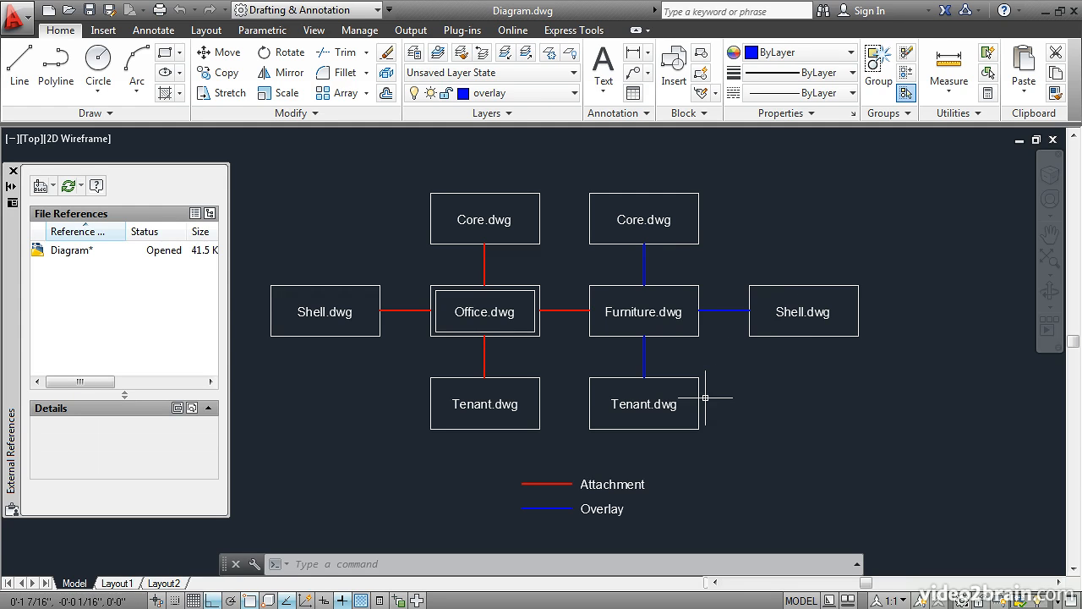
mouse_move(704, 394)
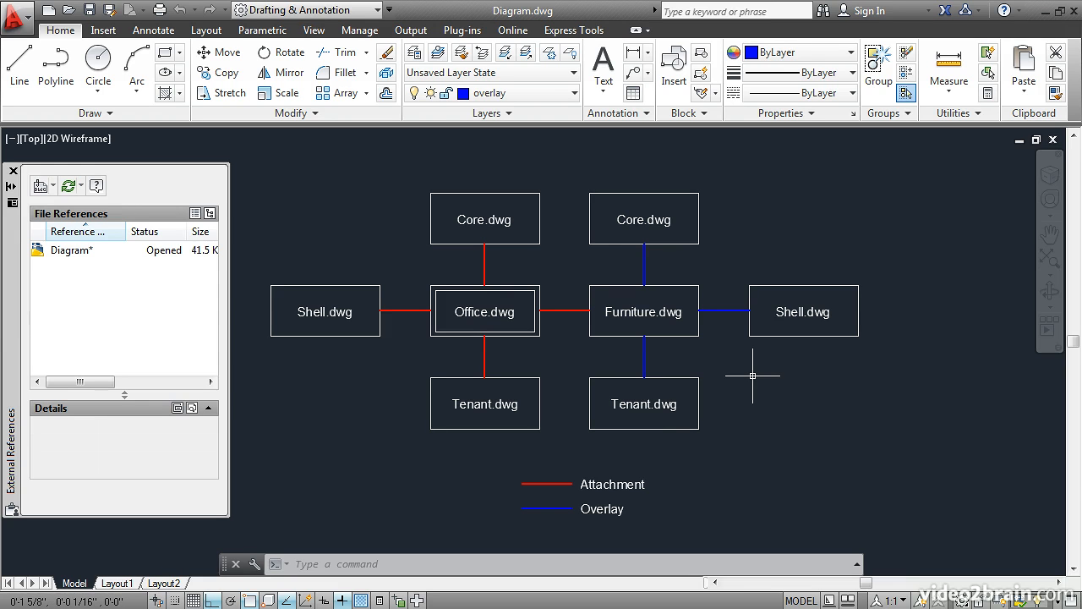
Close the Diagram drawing without saving its changes.
type("CLOSE")
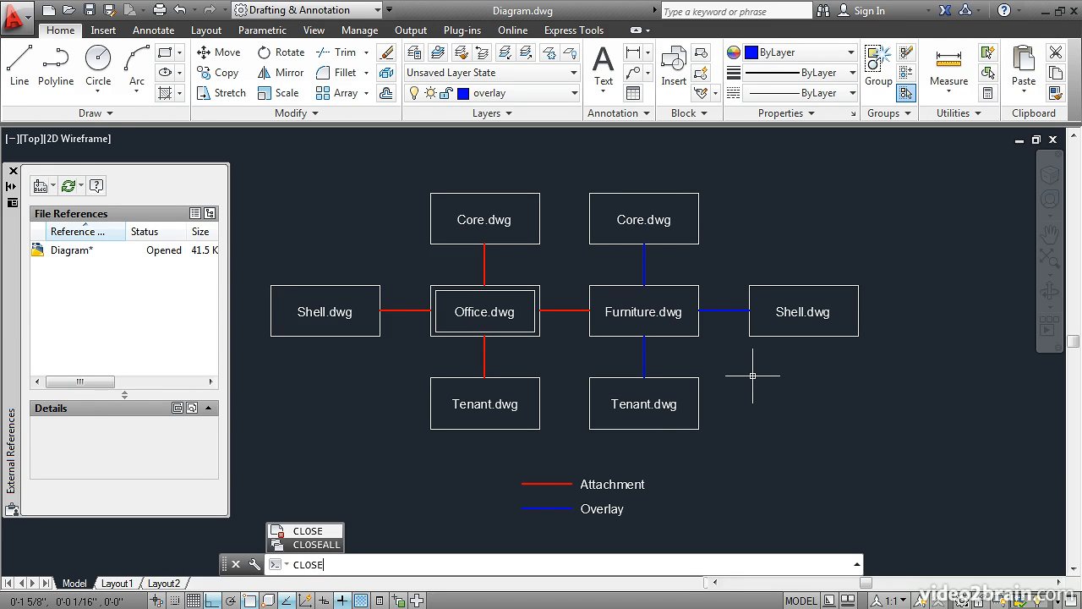
key("Return")
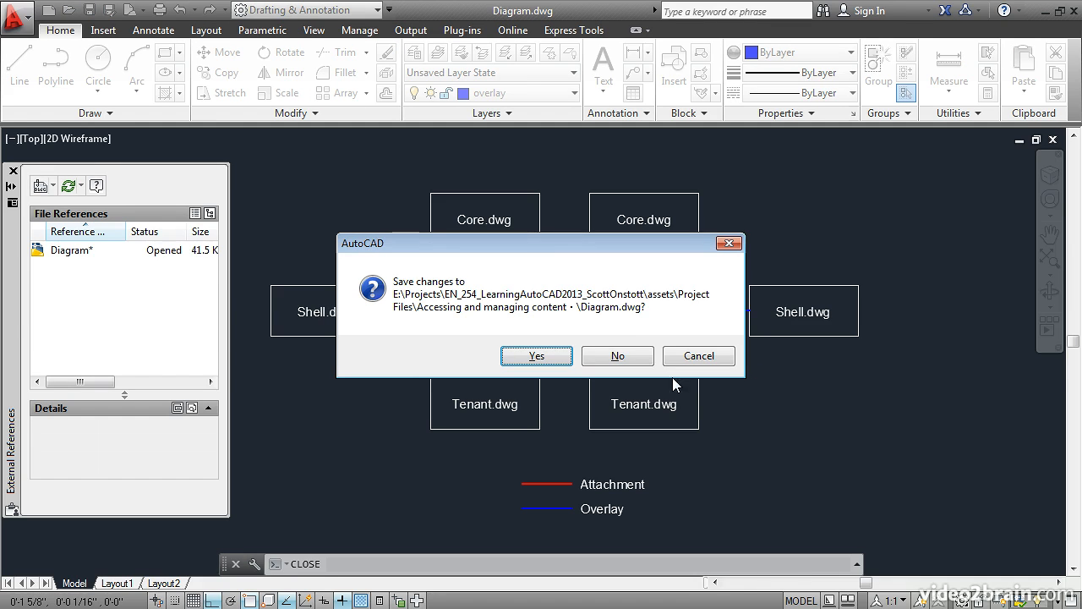
left_click(621, 356)
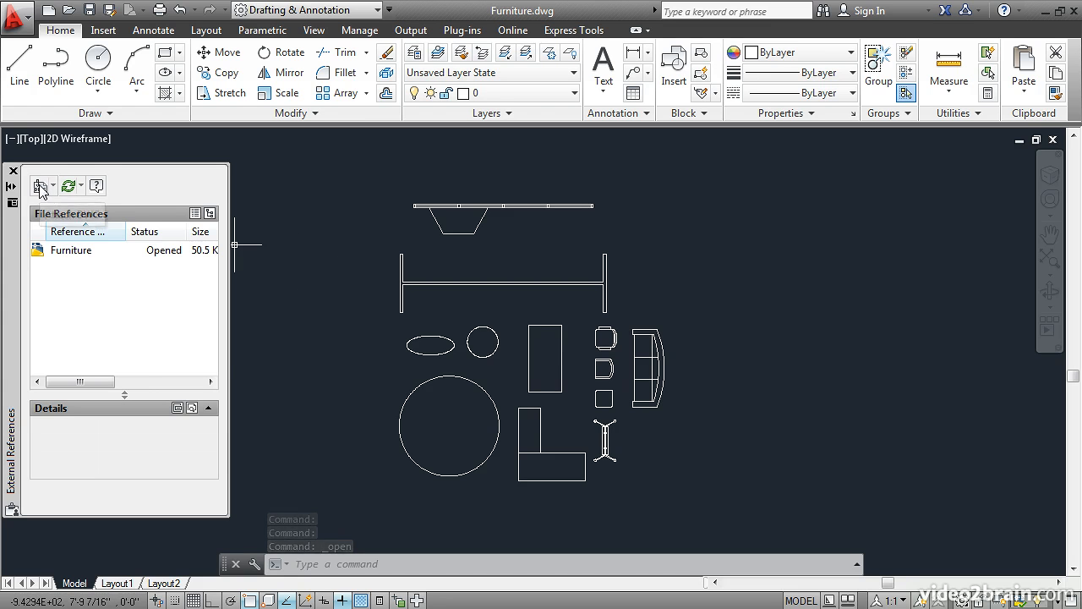
Attach the Core drawing to the Furniture drawing as an Overlay reference at 0,0,0 with scale 1.00 and no path.
left_click(40, 188)
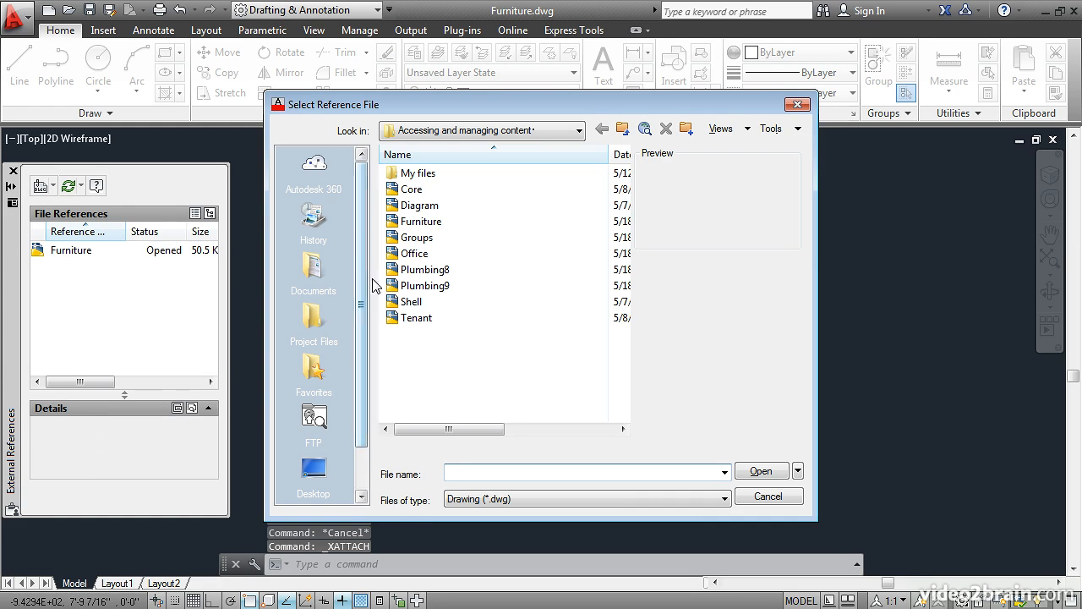
left_click(412, 190)
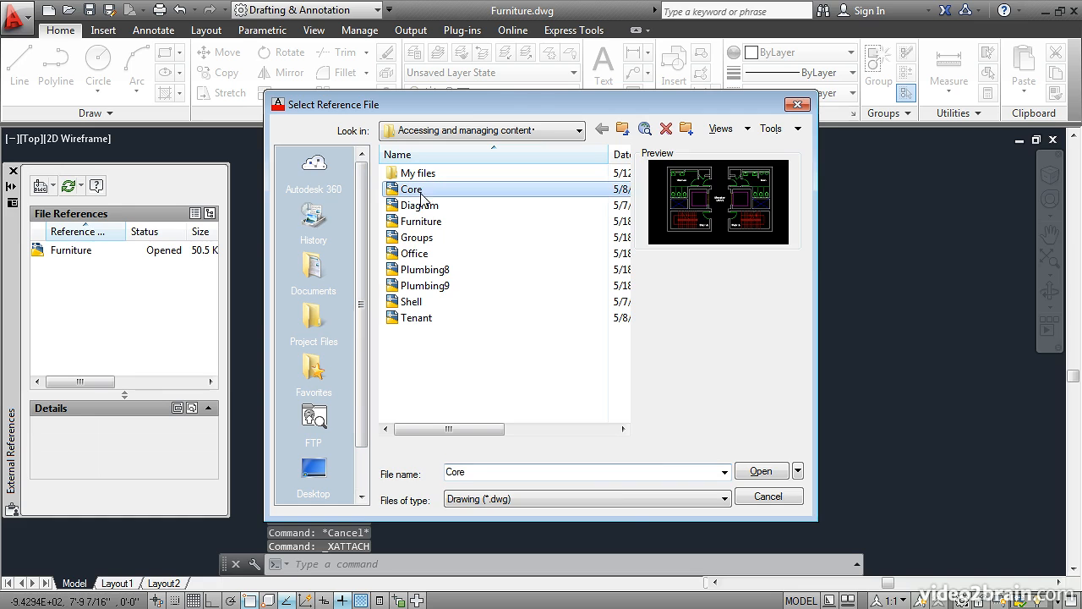
left_click(747, 472)
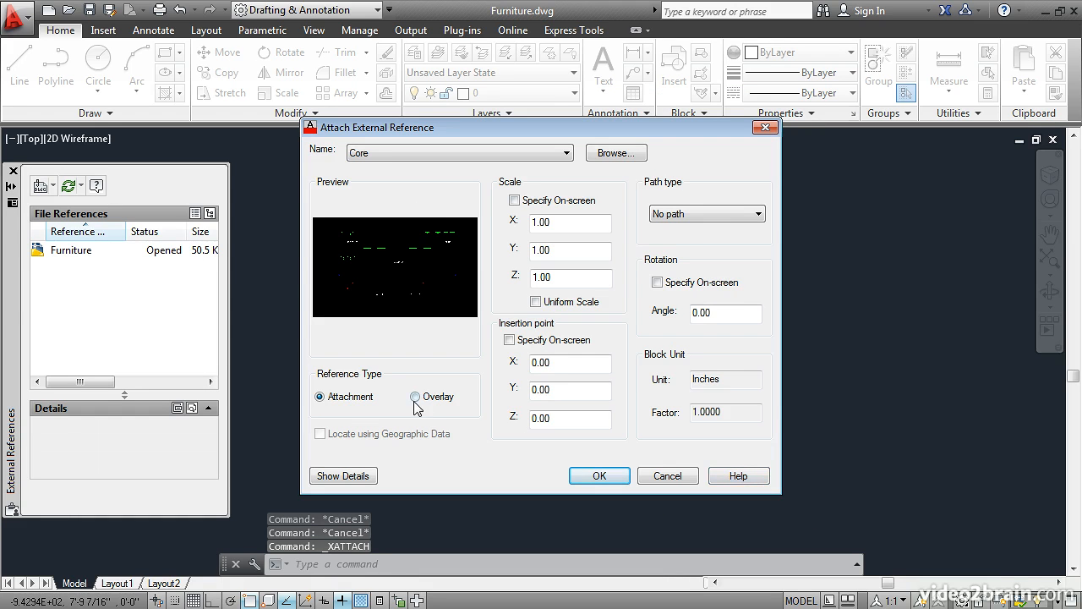
left_click(415, 398)
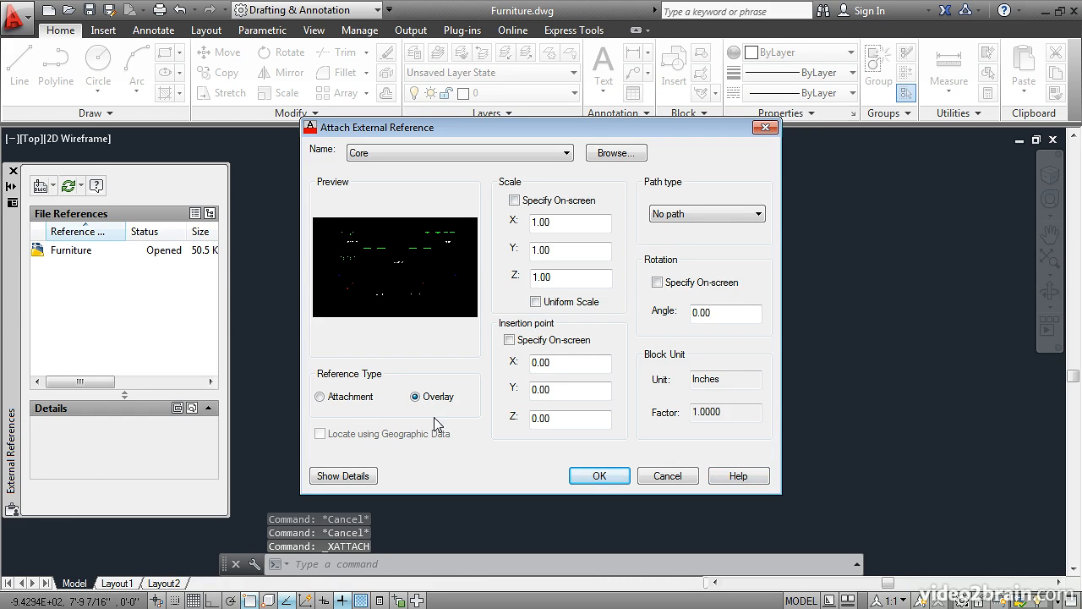
left_click(598, 476)
mouse_move(952, 439)
middle_mouse_down()
mouse_move(660, 442)
mouse_move(620, 406)
middle_mouse_up()
middle_click(658, 442)
middle_click(658, 442)
scroll(657, 442, "down", 2)
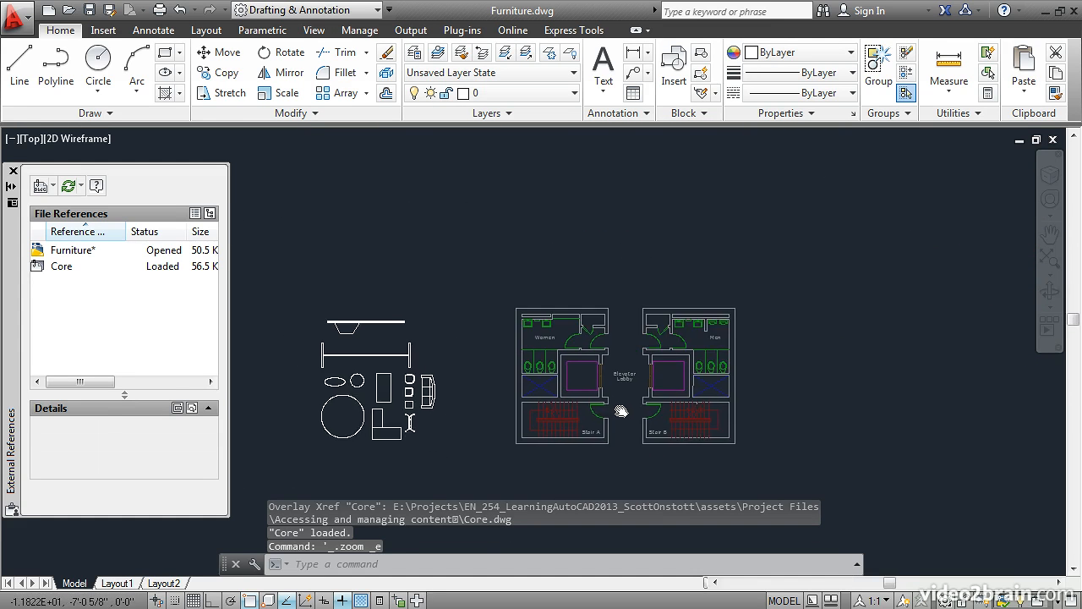
Attach the Shell drawing as an Overlay reference at 0,0,0 with scale 1.00 and no path.
left_click(40, 187)
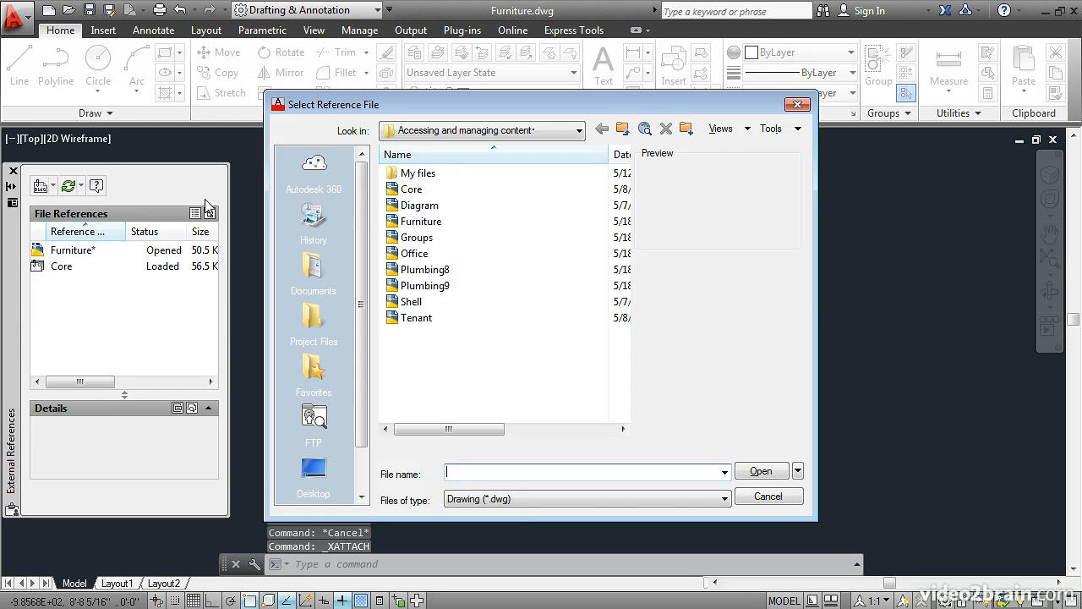
left_click(406, 303)
left_click(755, 472)
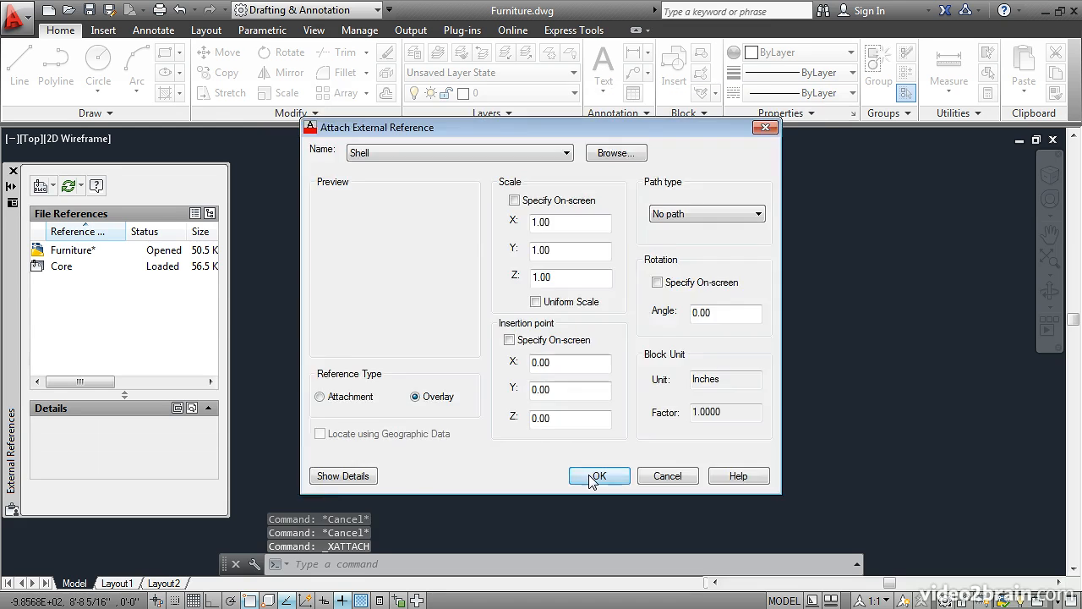
left_click(595, 477)
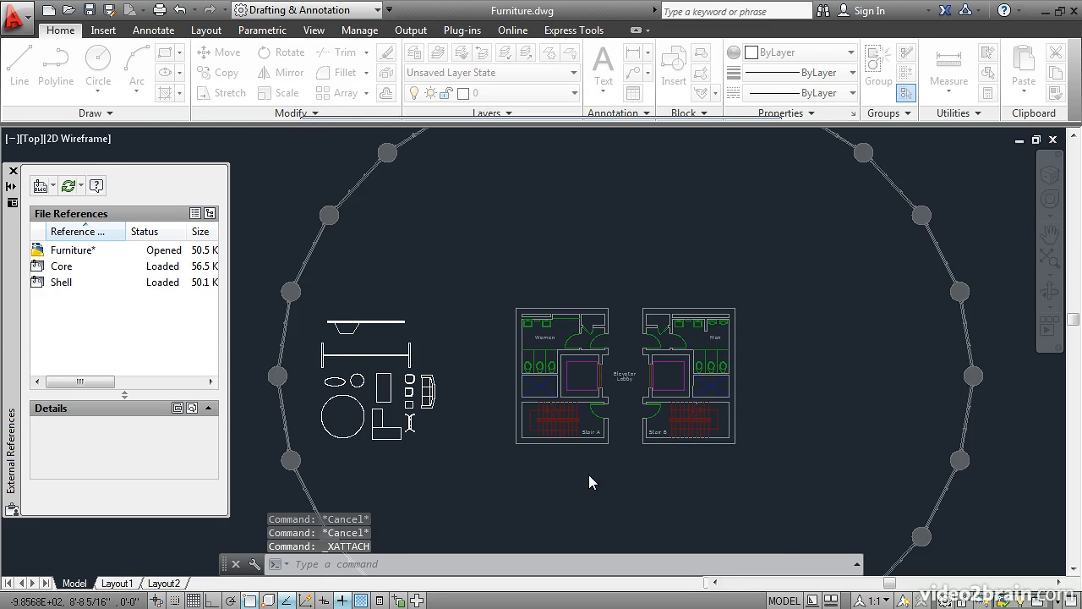
Attach the Tenant drawing as an Overlay reference at 0,0,0 with scale 1.00 and no path.
left_click(41, 187)
left_click(414, 318)
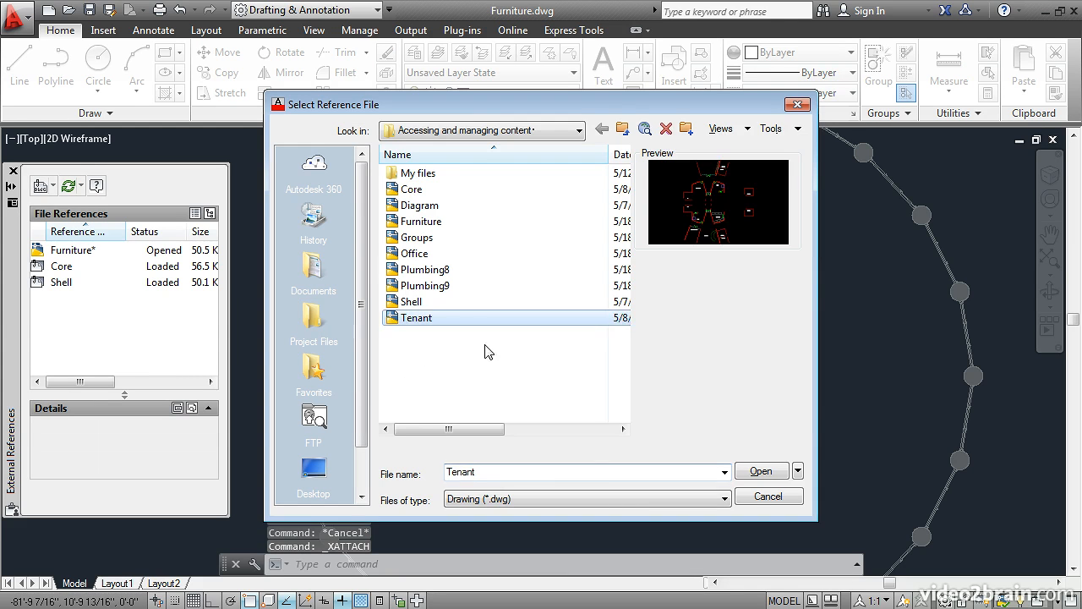
left_click(755, 468)
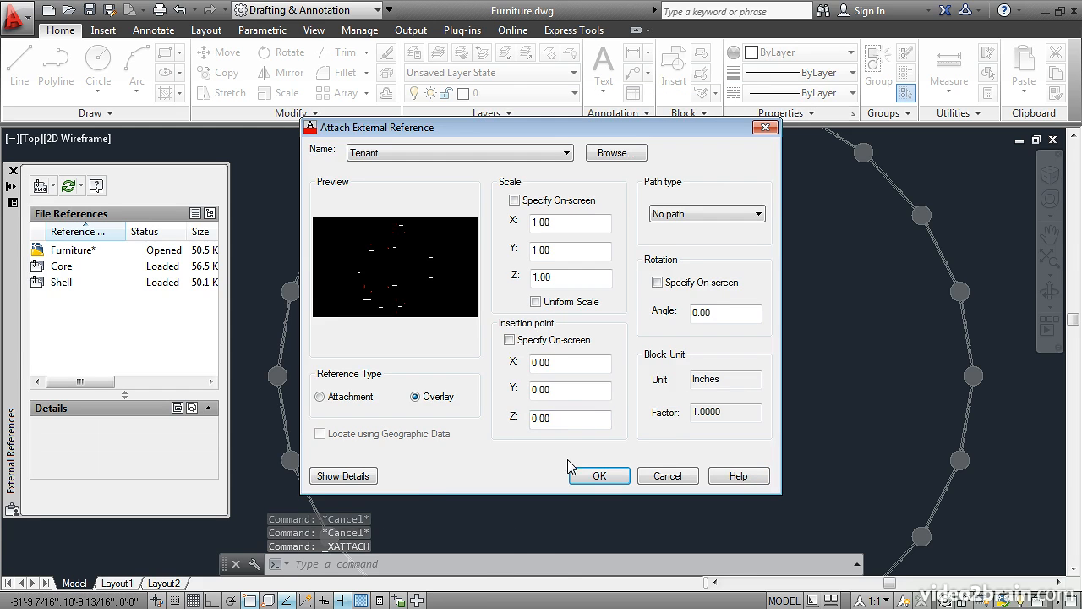
left_click(596, 476)
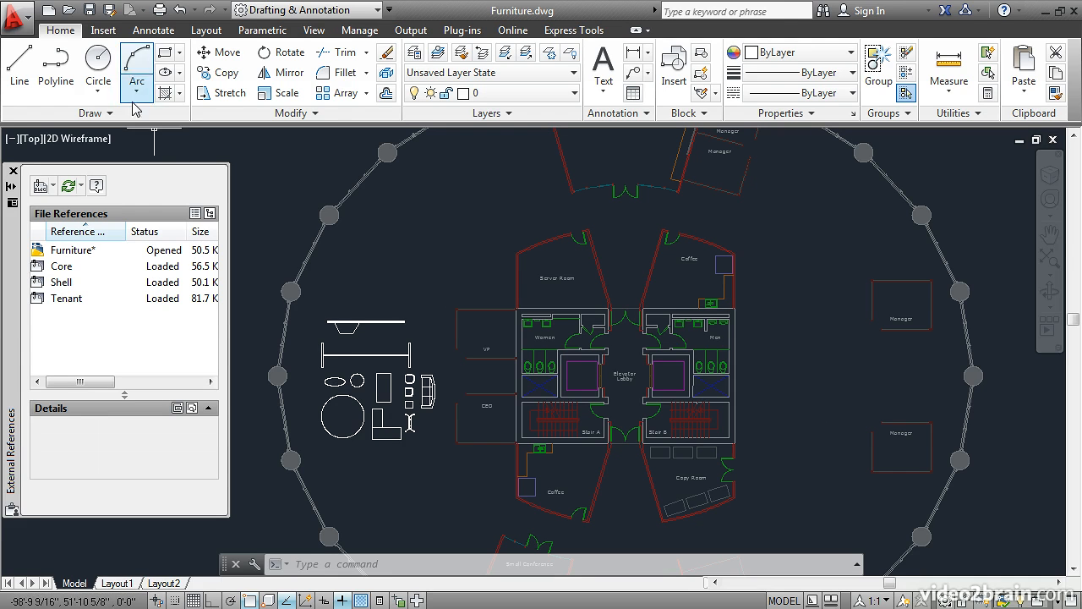
Save the Furniture drawing with its overlaid references and close it.
left_click(88, 10)
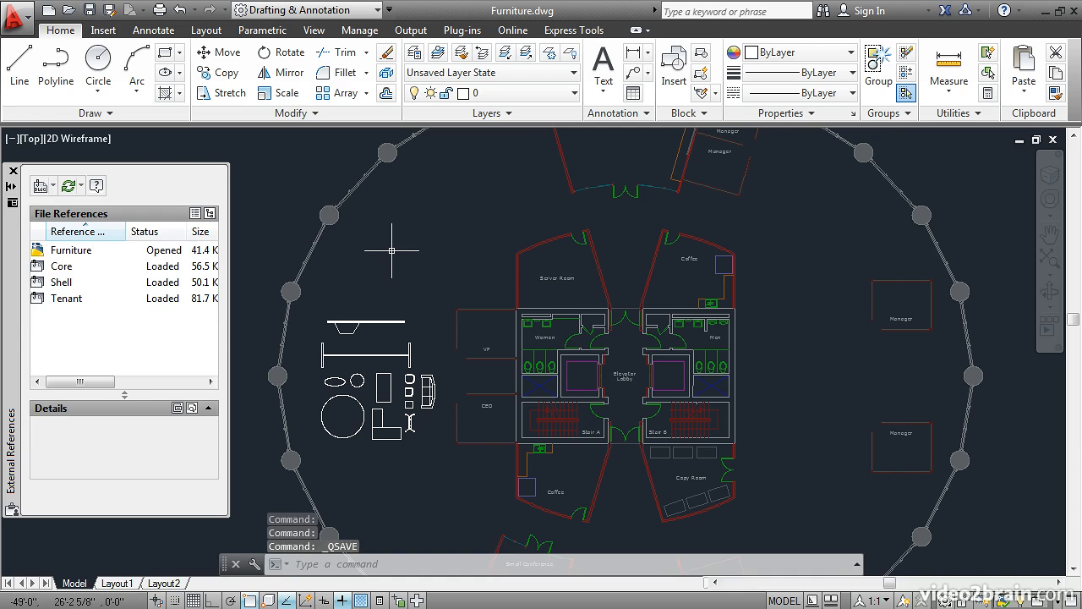
type("CLOSE")
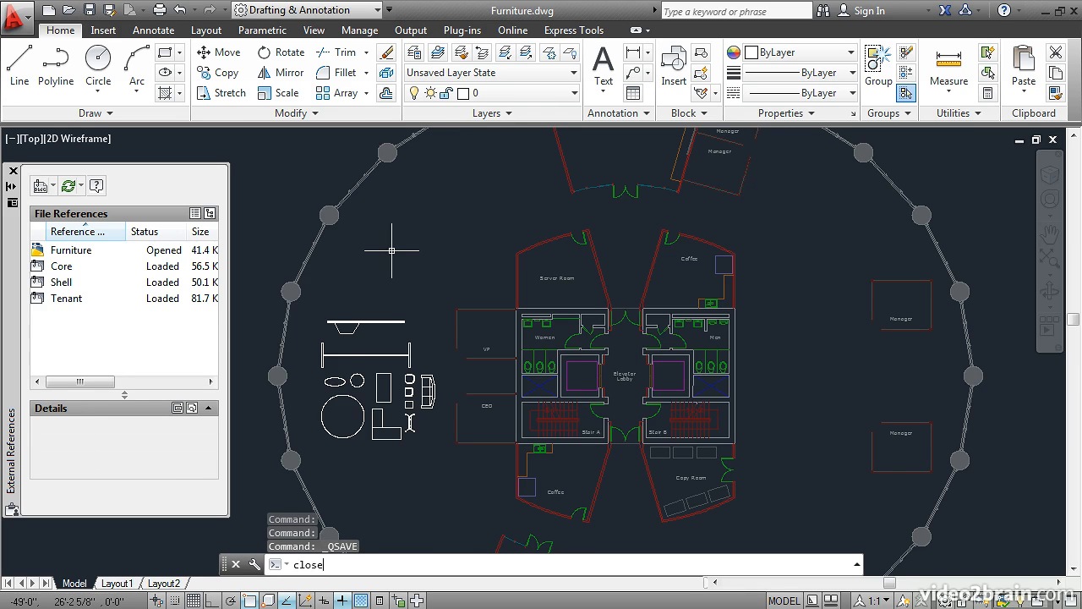
key("Return")
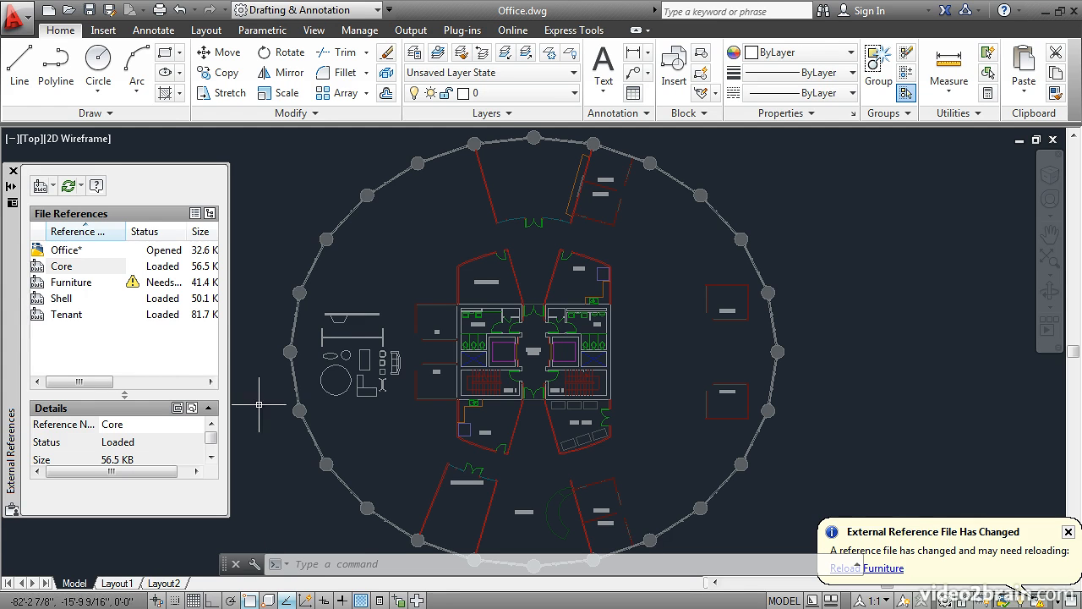
Reload the changed Furniture reference in the Office drawing.
mouse_move(135, 294)
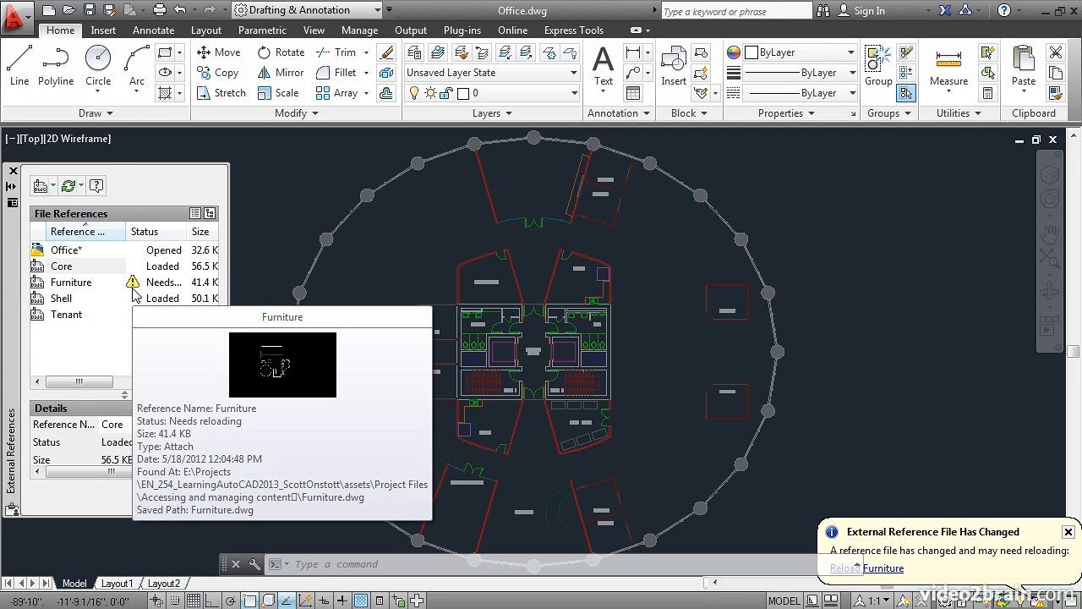
left_click(882, 569)
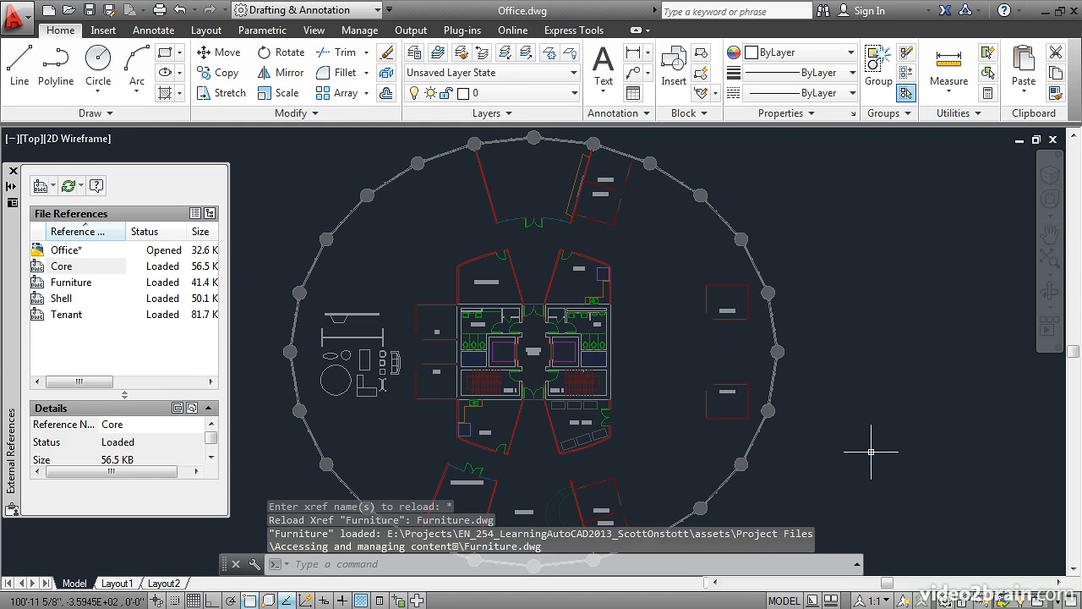